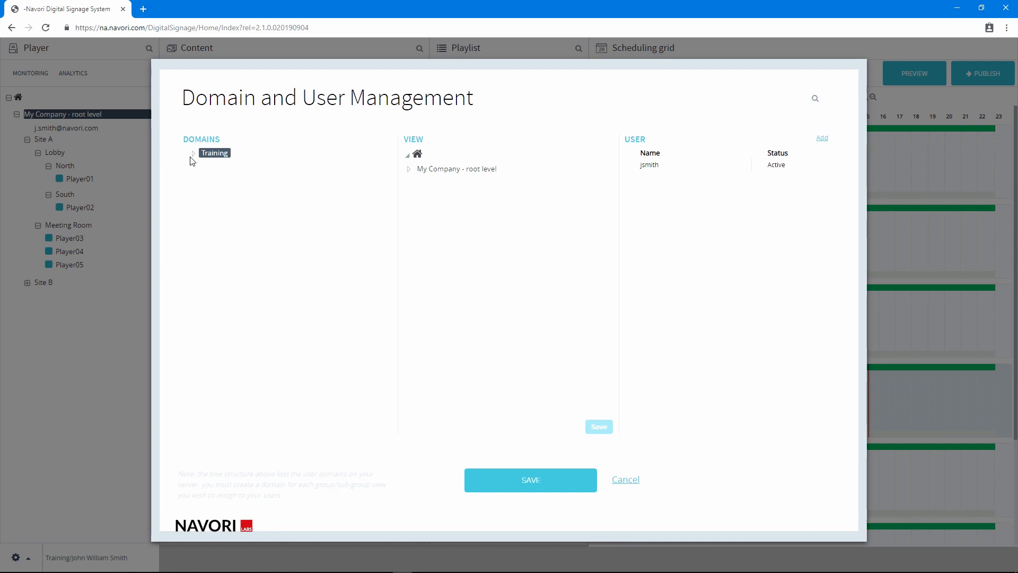
Step: Expand the Training domain and the view tree to show Site A's and Site B's groups
{"action": "left_click", "coordinate": [195, 154]}
{"action": "left_click", "coordinate": [409, 169]}
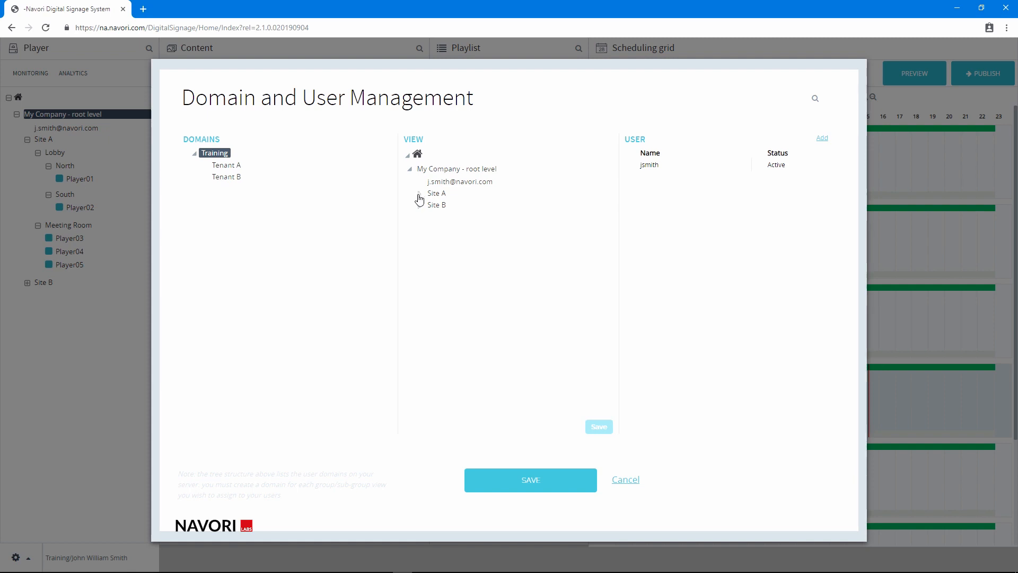
{"action": "left_click", "coordinate": [419, 194]}
{"action": "left_click", "coordinate": [430, 206]}
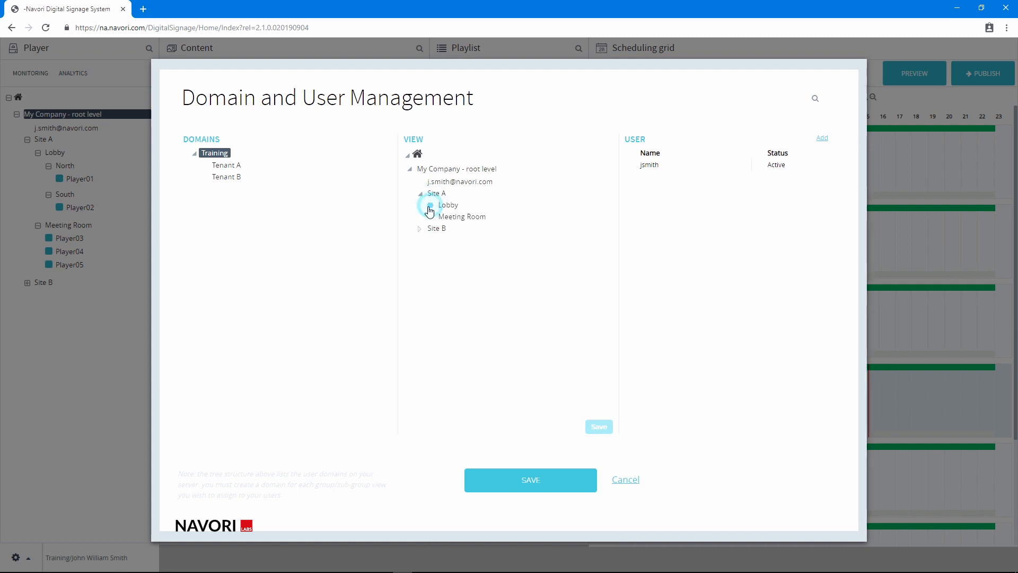
{"action": "left_click", "coordinate": [419, 252]}
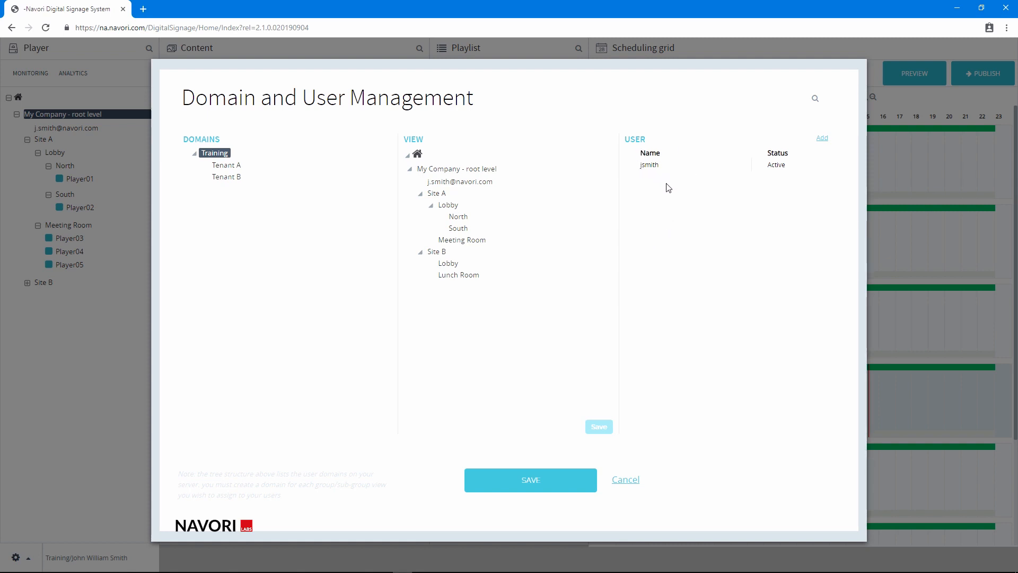
Step: Add a new sub-domain named New Domain under the Training domain
{"action": "right_click", "coordinate": [215, 154]}
{"action": "left_click", "coordinate": [227, 165]}
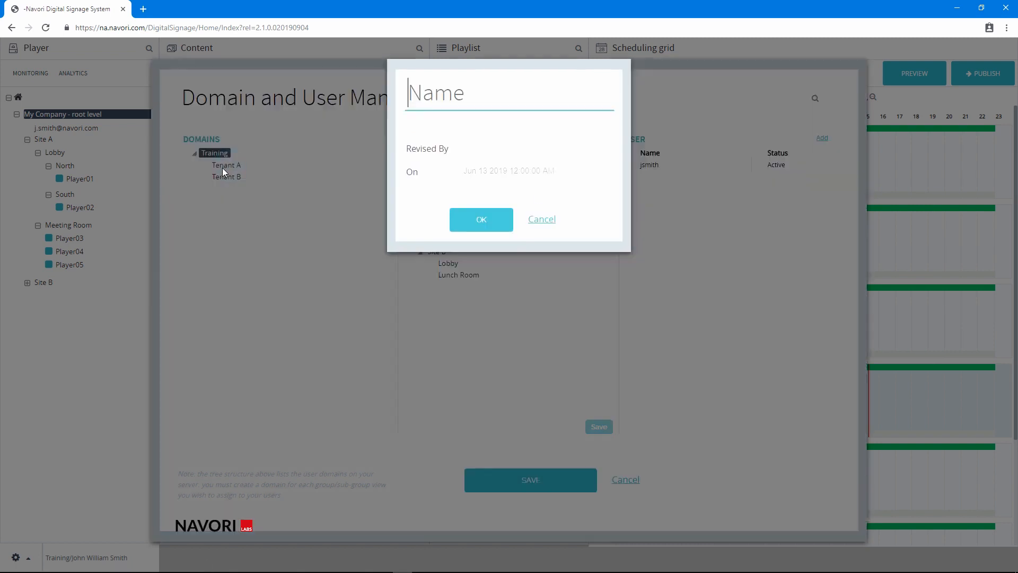
{"action": "type", "text": "New D"}
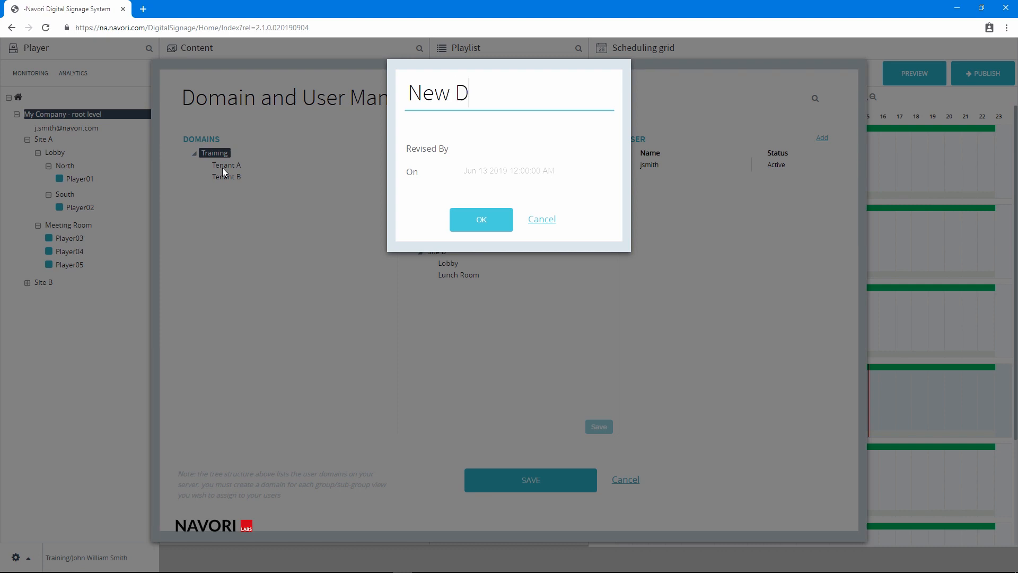
{"action": "type", "text": "omain"}
{"action": "left_click", "coordinate": [461, 220]}
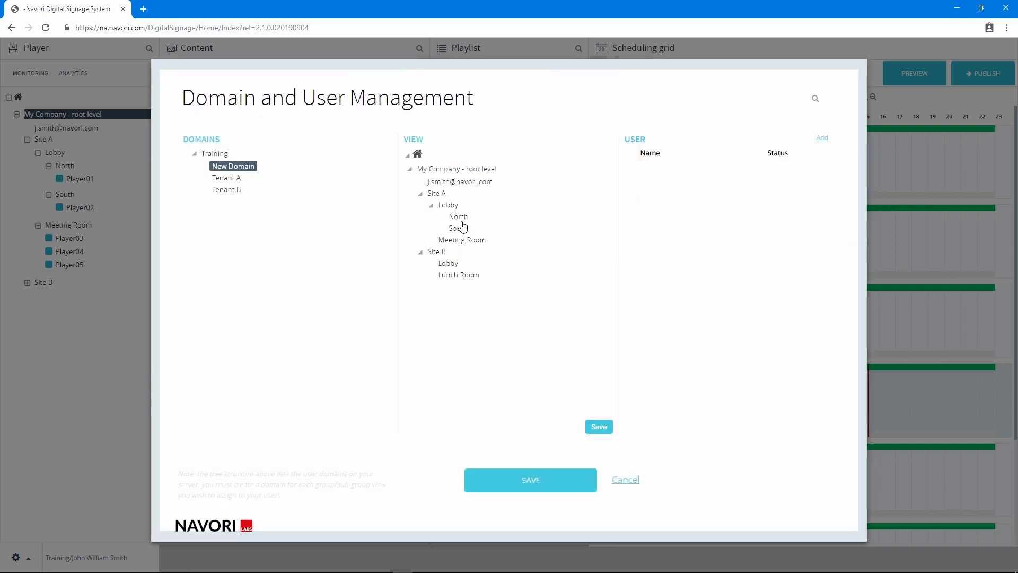
Step: Give New Domain a view of Site A with Lobby, North, South and Meeting Room, and save it
{"action": "left_click", "coordinate": [250, 168]}
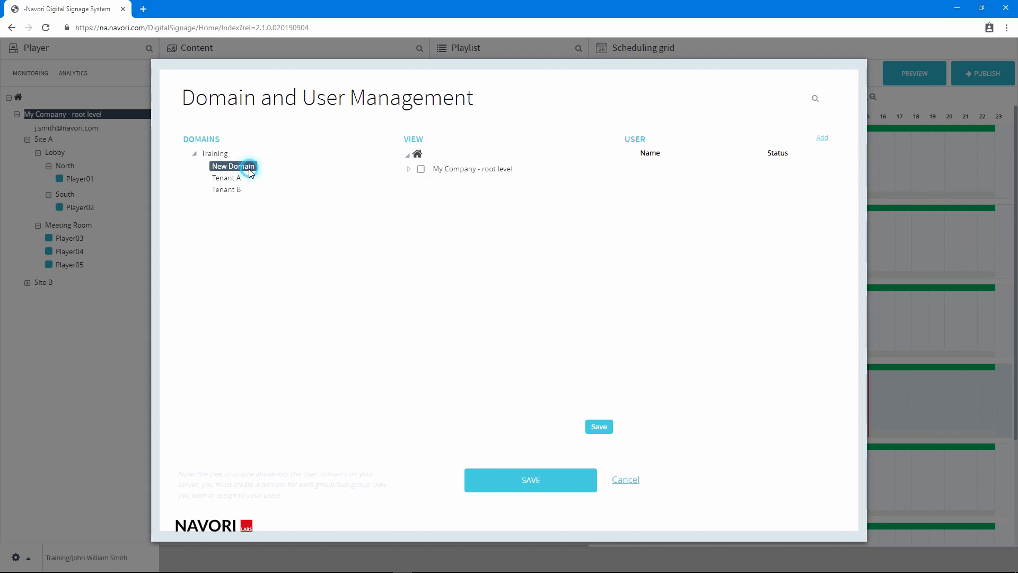
{"action": "left_click", "coordinate": [409, 170]}
{"action": "left_click", "coordinate": [420, 195]}
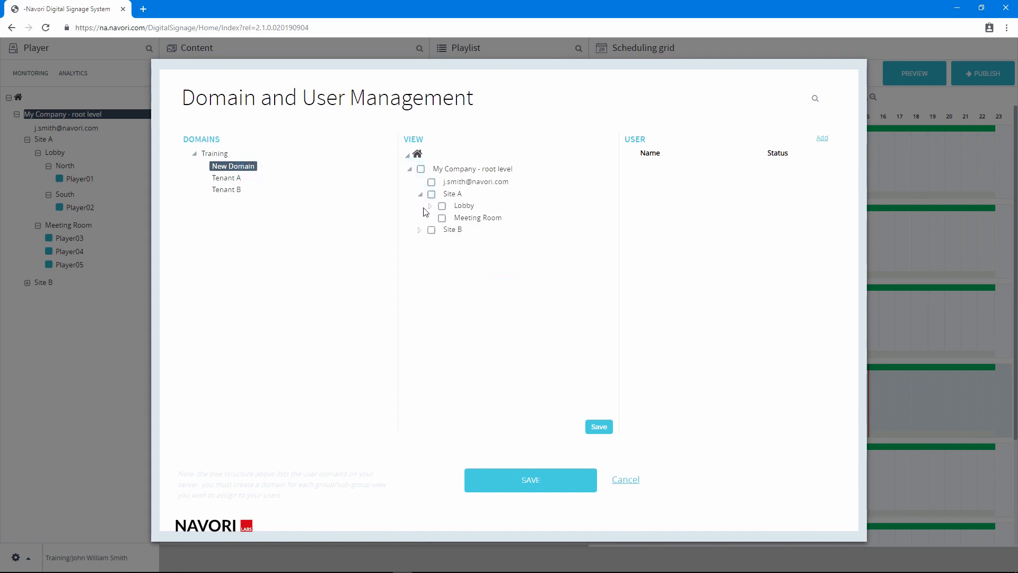
{"action": "left_click", "coordinate": [430, 207]}
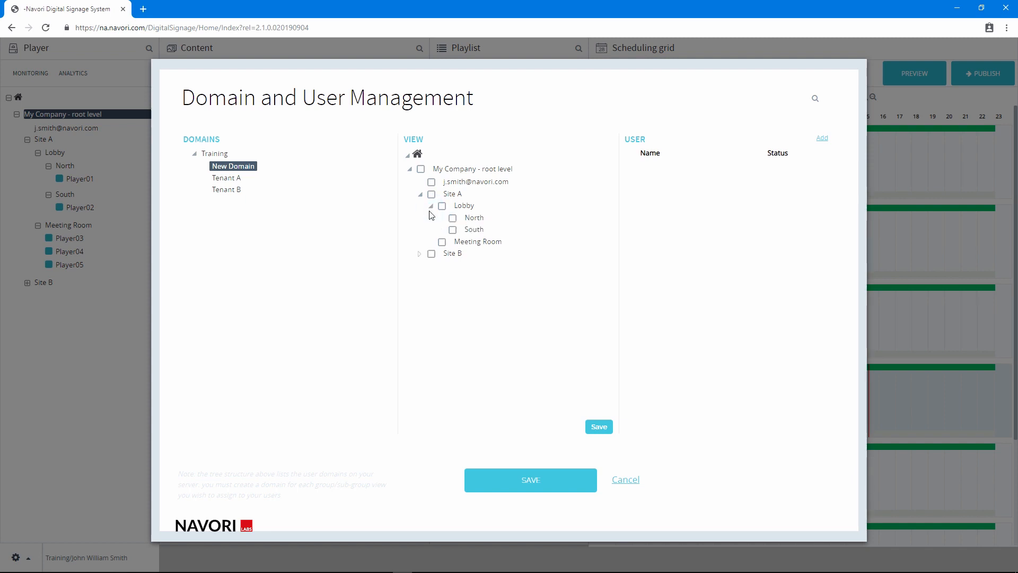
{"action": "left_click", "coordinate": [431, 194]}
{"action": "left_click", "coordinate": [442, 206]}
{"action": "left_click", "coordinate": [452, 218]}
{"action": "left_click", "coordinate": [453, 230]}
{"action": "left_click", "coordinate": [443, 244]}
{"action": "left_click", "coordinate": [421, 169]}
{"action": "left_click", "coordinate": [599, 427]}
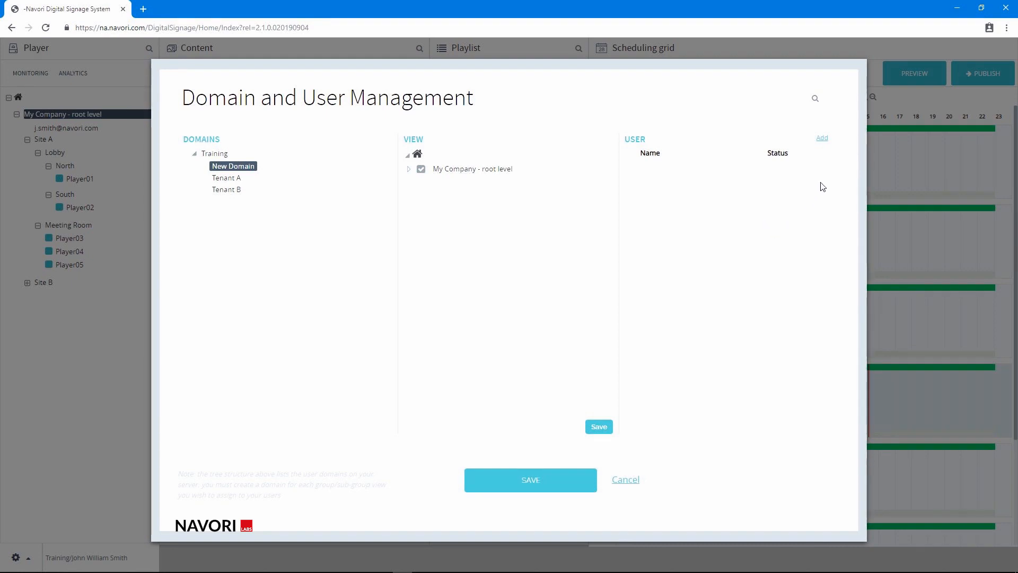
Step: Add a new user to New Domain and enter the contact's full name and e-mail address
{"action": "left_click", "coordinate": [821, 137]}
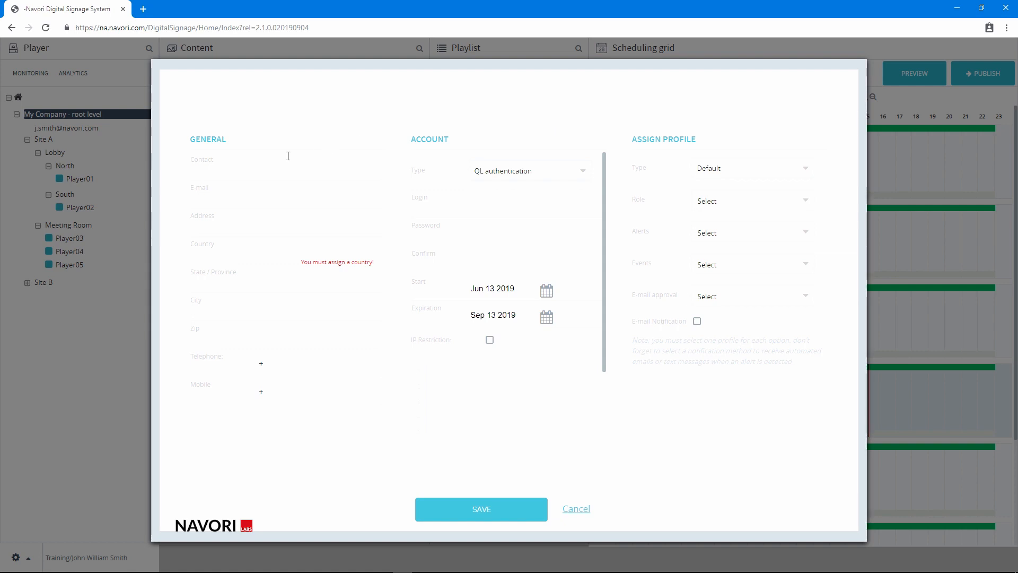
{"action": "left_click", "coordinate": [270, 164]}
{"action": "key", "text": "Tab"}
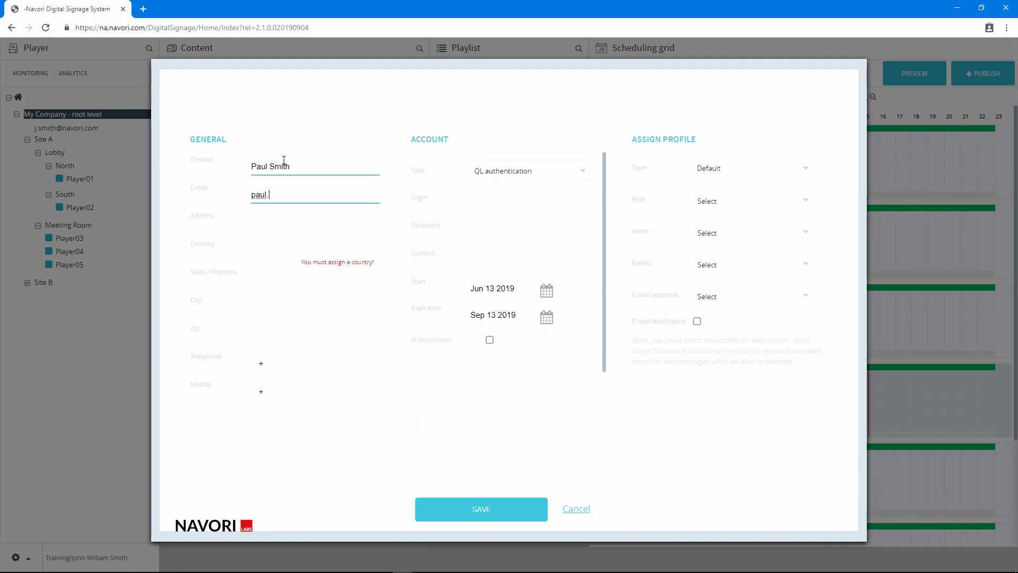
Step: Set the user's country to United States of America
{"action": "left_click", "coordinate": [265, 251]}
{"action": "type", "text": "U"}
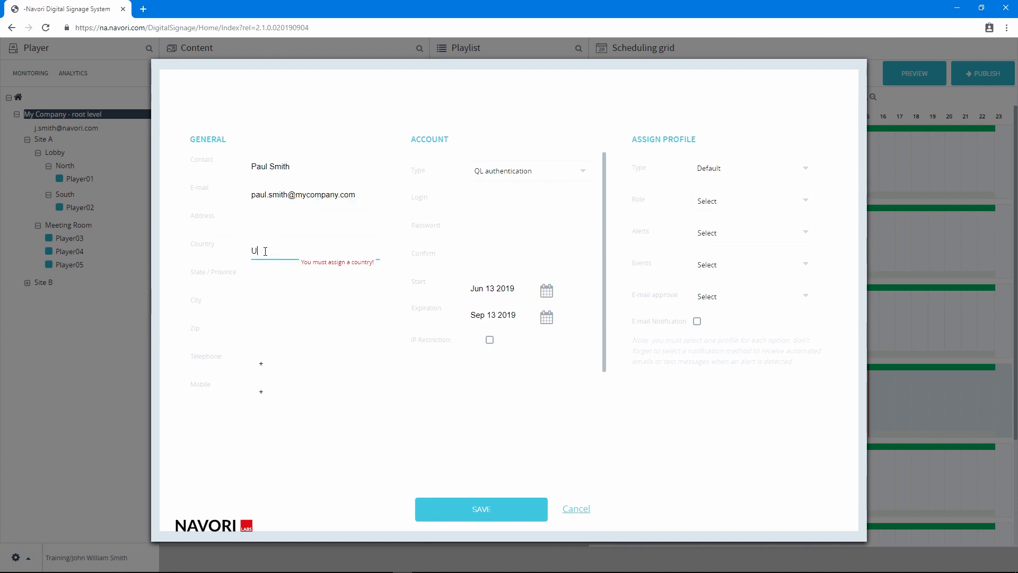
{"action": "type", "text": "nited"}
{"action": "left_click", "coordinate": [255, 324]}
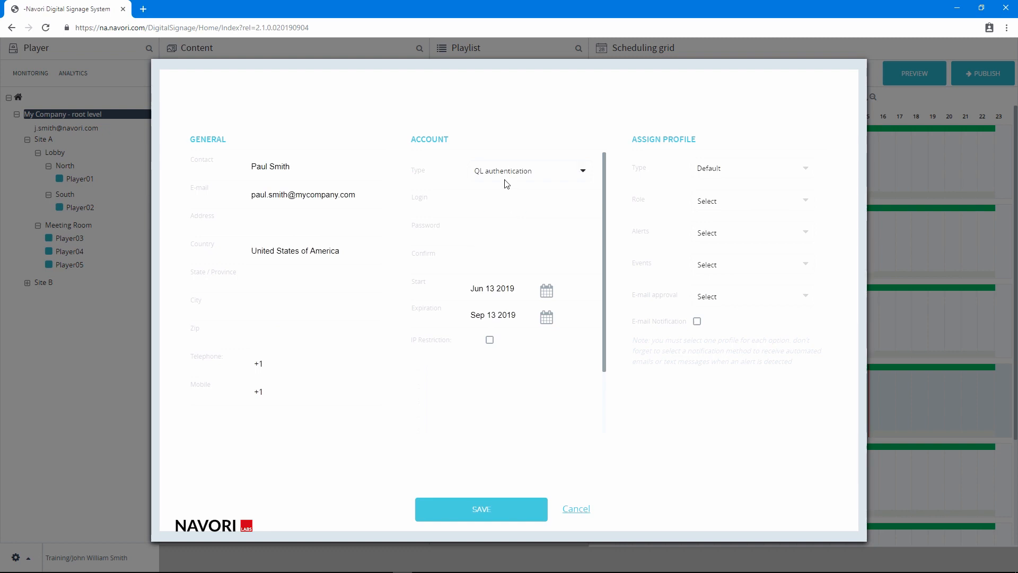
Step: Keep QL authentication as the account type and enter the user's login name
{"action": "left_click", "coordinate": [583, 173]}
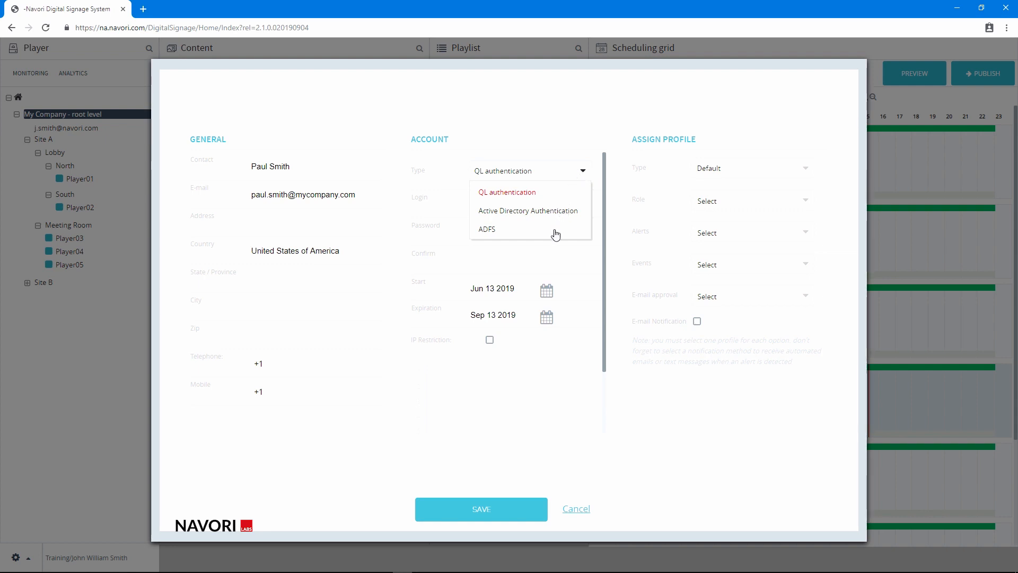
{"action": "left_click", "coordinate": [537, 195]}
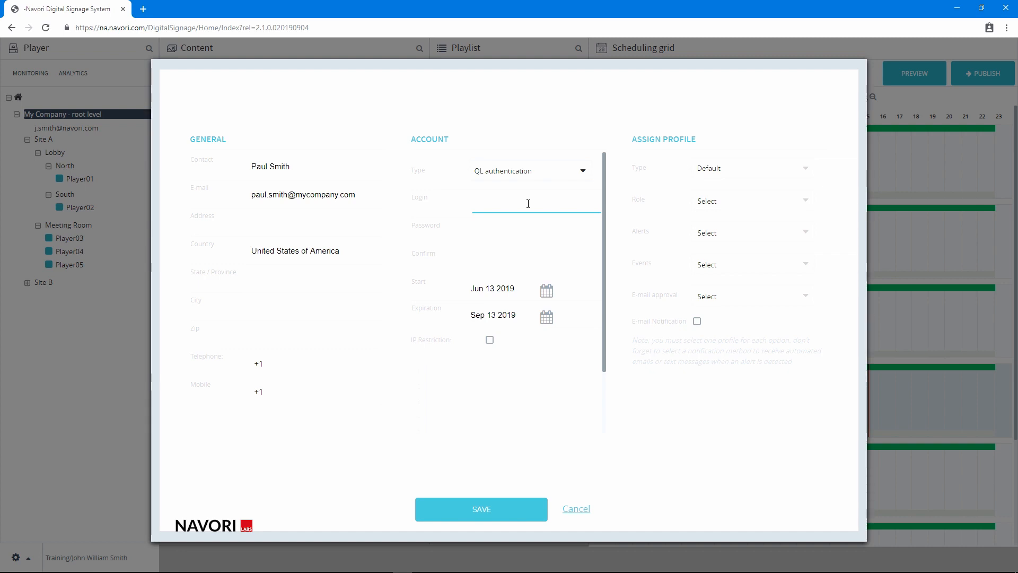
{"action": "left_click", "coordinate": [528, 203]}
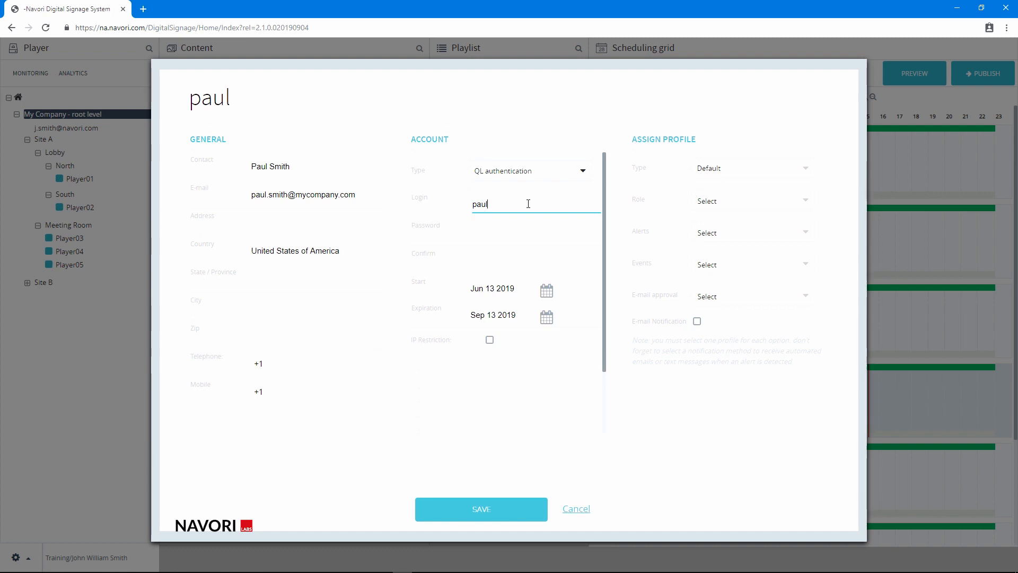
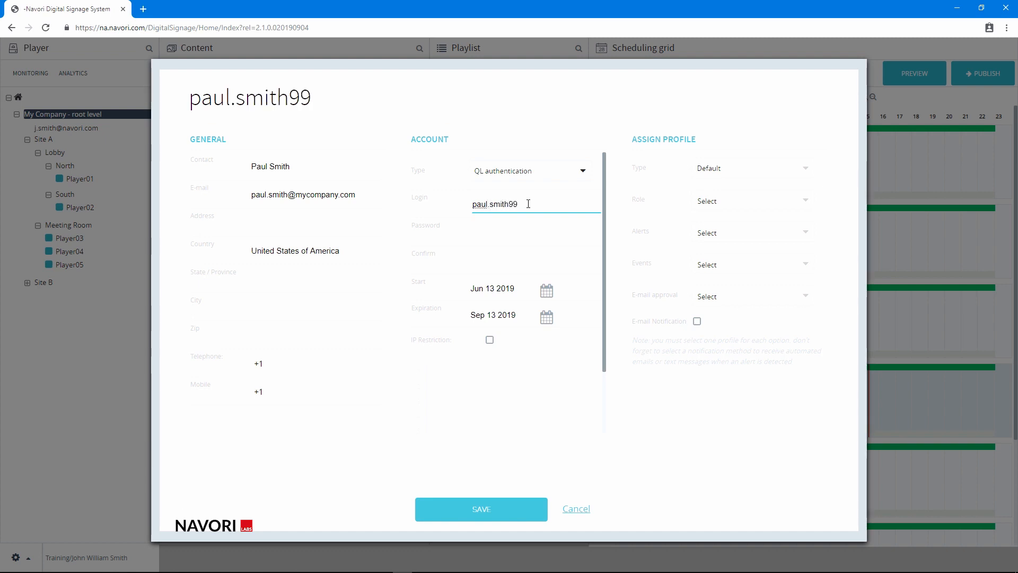
Step: Enter the account password and repeat it in the confirmation field
{"action": "left_click", "coordinate": [504, 228]}
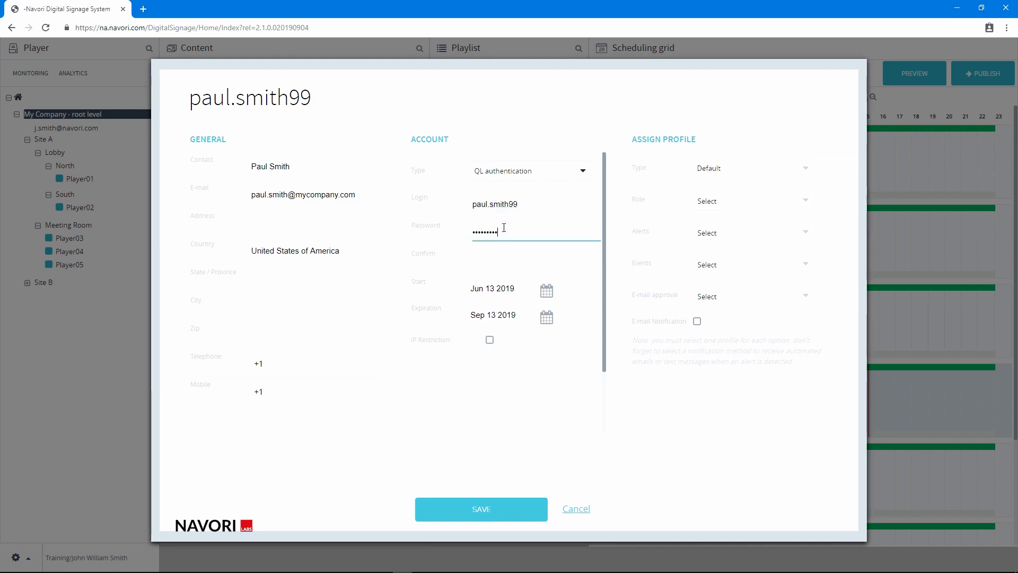
{"action": "left_click", "coordinate": [504, 256]}
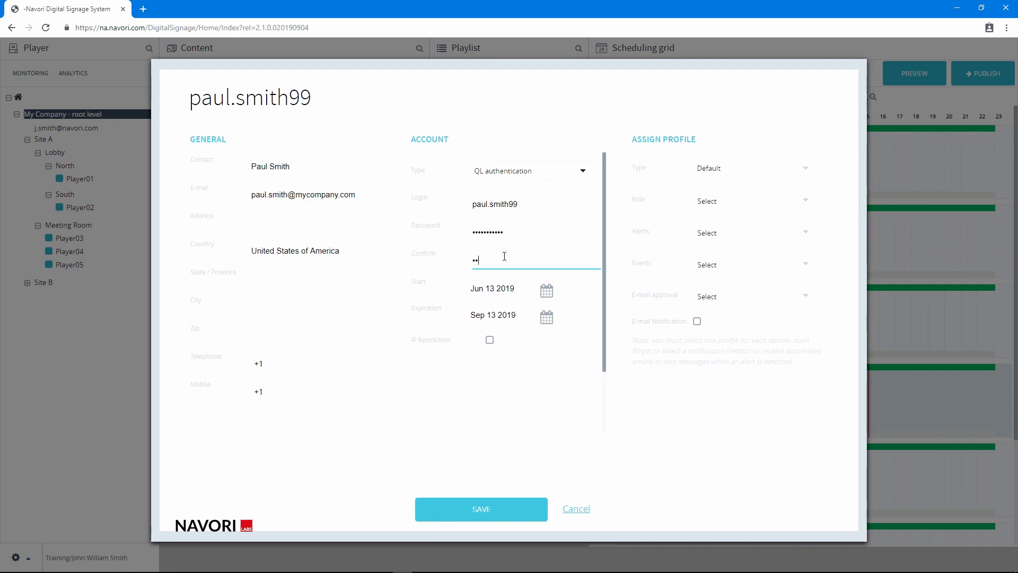
Step: Set the account start date to Jul 01 2019 and the expiration date to Oct 01 2019
{"action": "left_click", "coordinate": [527, 289]}
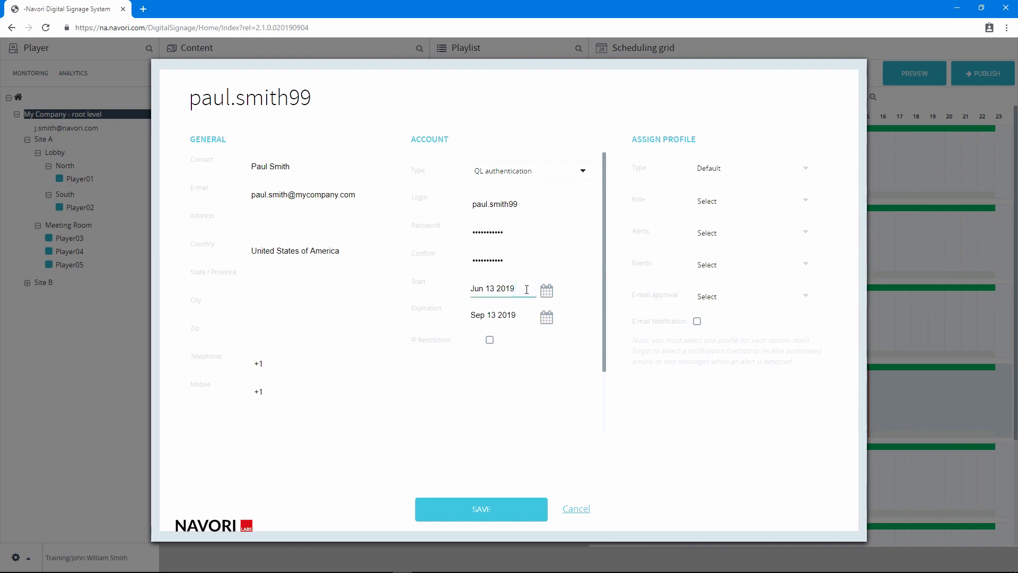
{"action": "left_click", "coordinate": [521, 315]}
{"action": "left_click", "coordinate": [546, 291]}
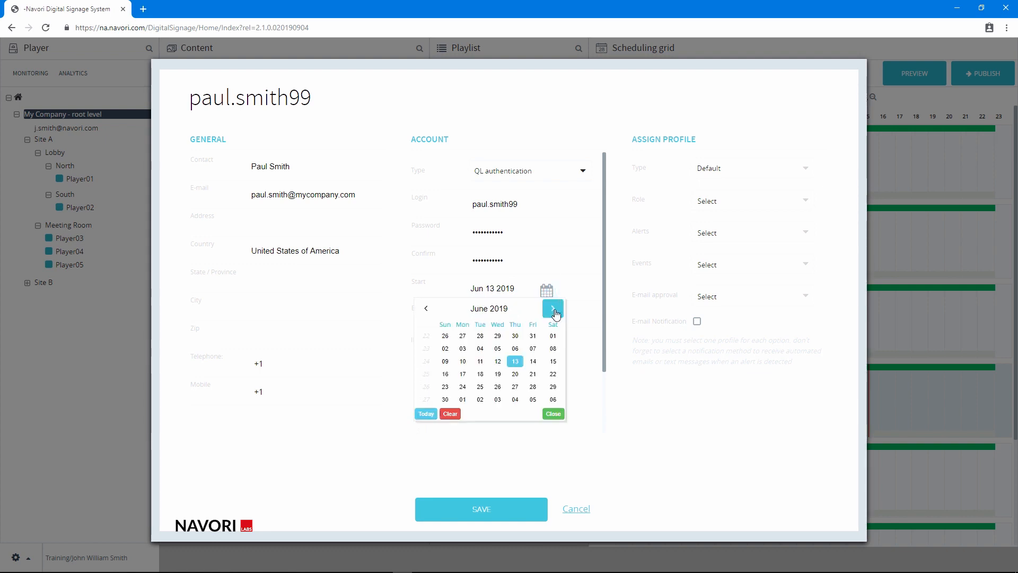
{"action": "left_click", "coordinate": [552, 308]}
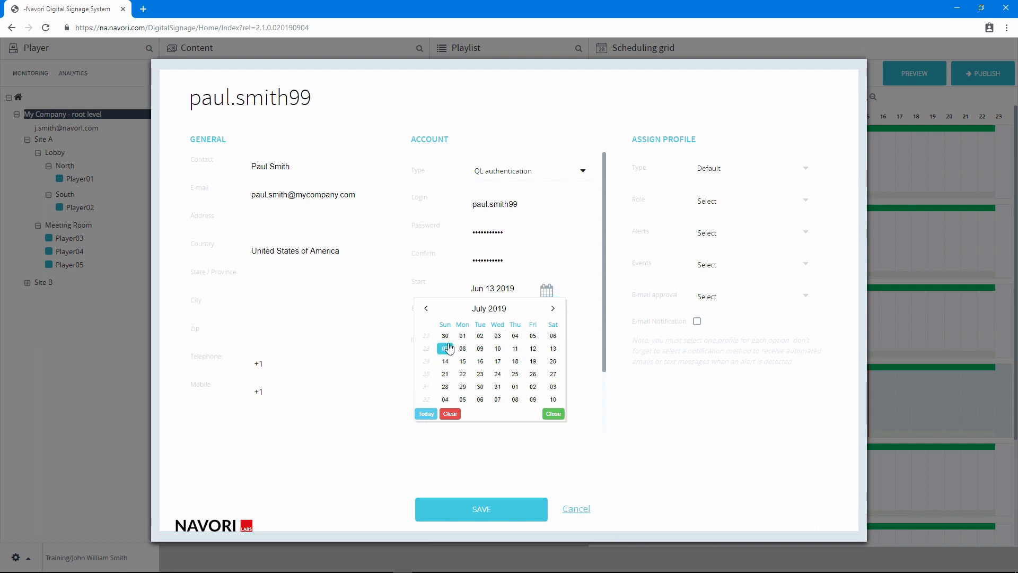
{"action": "left_click", "coordinate": [462, 335]}
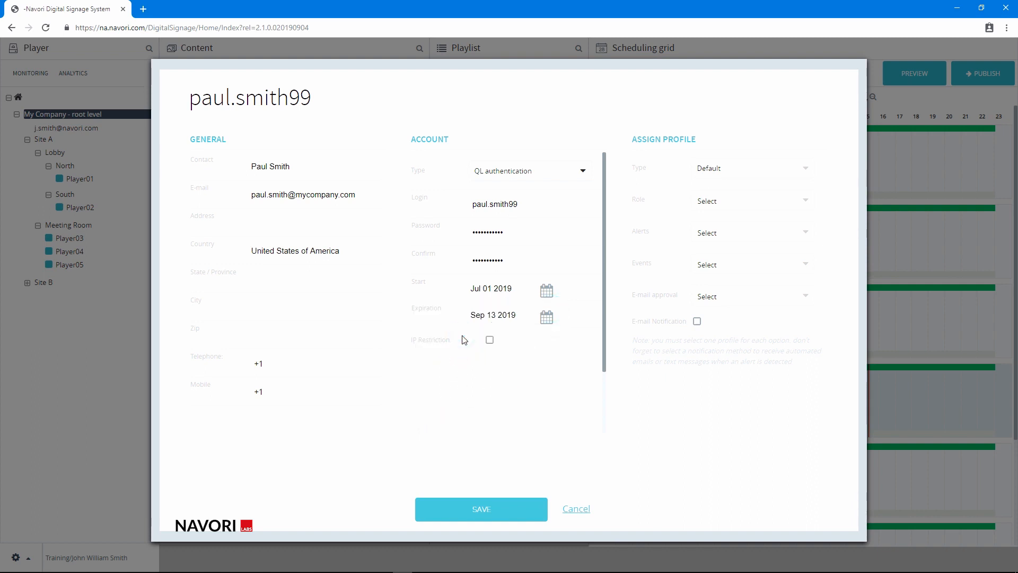
{"action": "left_click", "coordinate": [548, 321]}
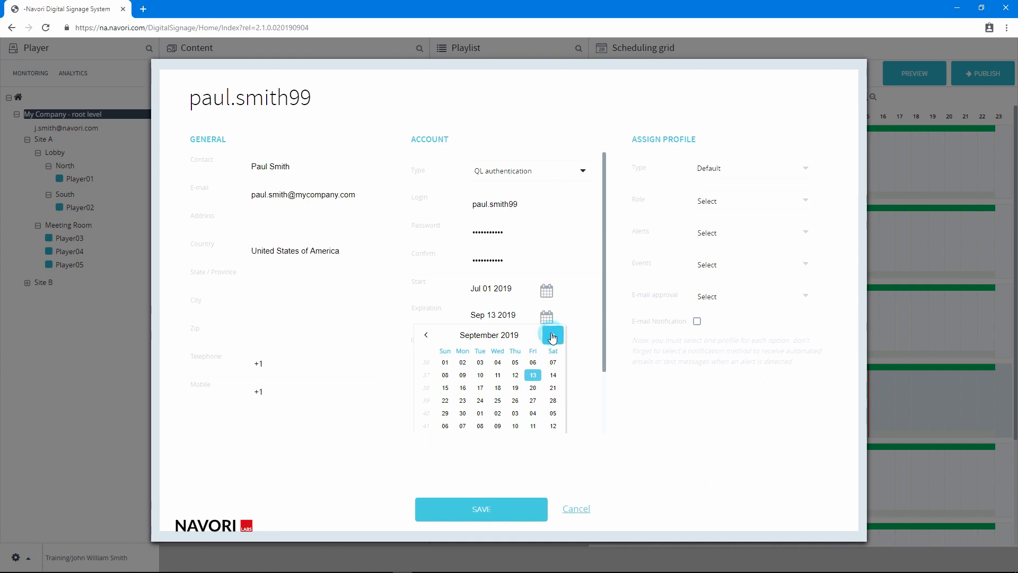
{"action": "left_click", "coordinate": [547, 343]}
{"action": "left_click", "coordinate": [479, 363]}
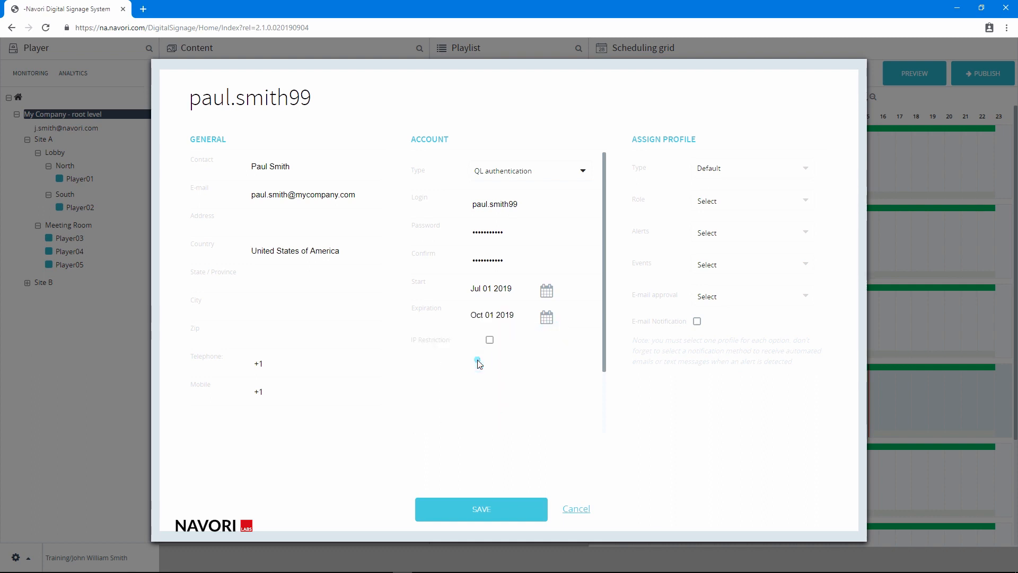
Step: Enable IP restriction and allow the address range 192.168.2.*
{"action": "left_click", "coordinate": [490, 342]}
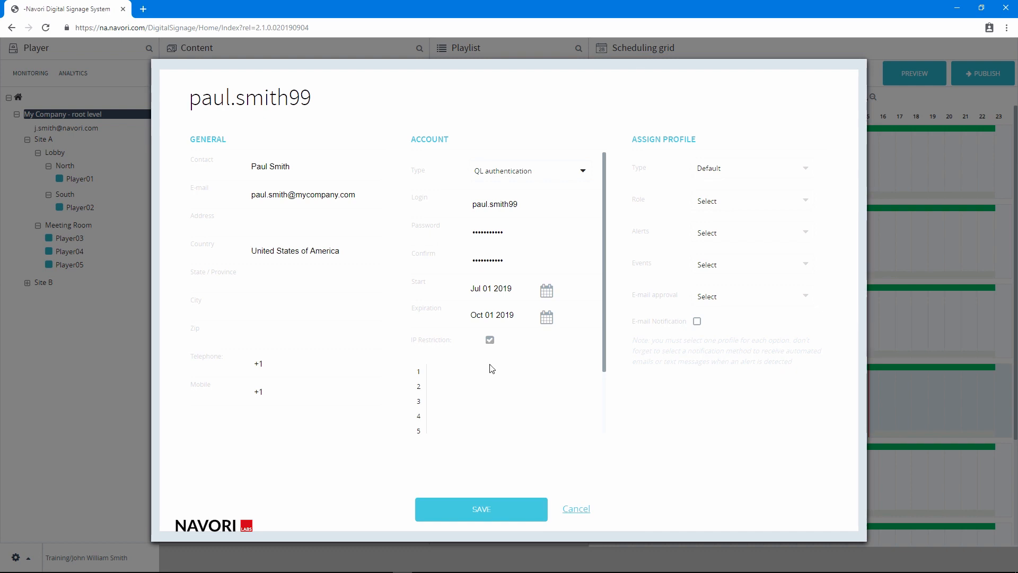
{"action": "left_click", "coordinate": [444, 372]}
{"action": "type", "text": "192.168.2.*"}
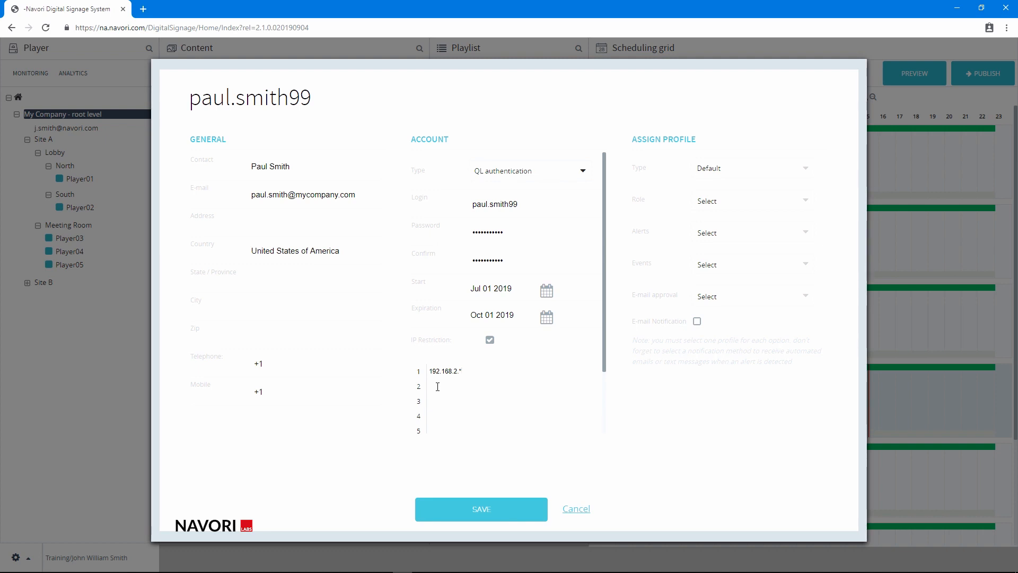
Step: Turn IP restriction off again
{"action": "scroll", "coordinate": [530, 384], "scroll_direction": "down", "scroll_amount": 3}
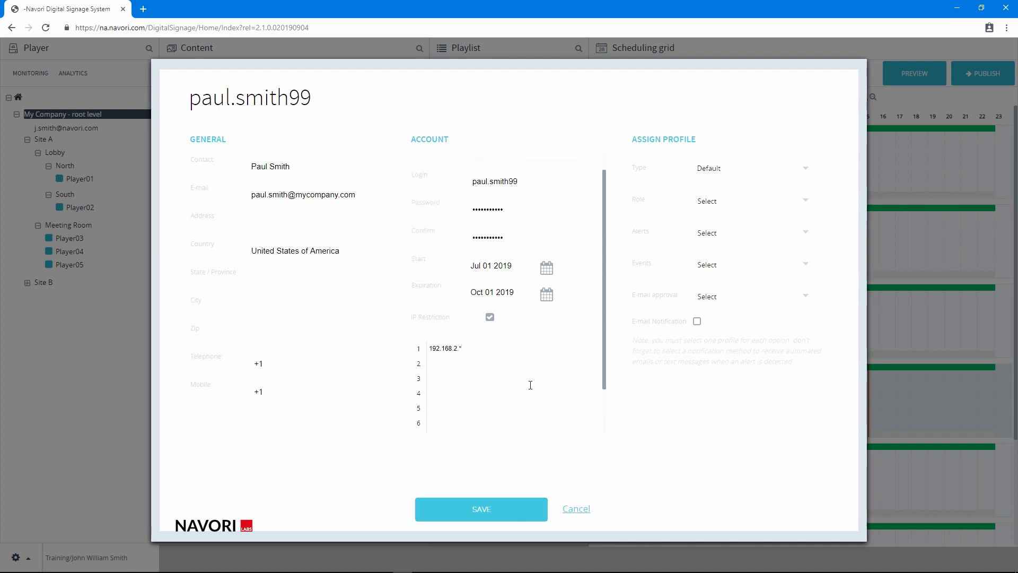
{"action": "scroll", "coordinate": [530, 387], "scroll_direction": "down", "scroll_amount": 1}
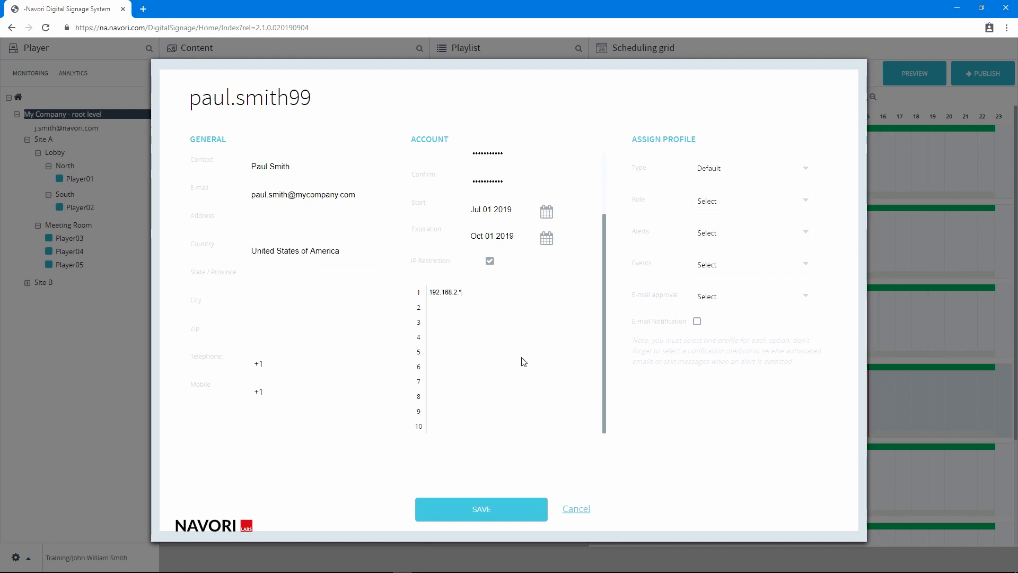
{"action": "left_click", "coordinate": [489, 261]}
{"action": "scroll", "coordinate": [582, 323], "scroll_direction": "up", "scroll_amount": 3}
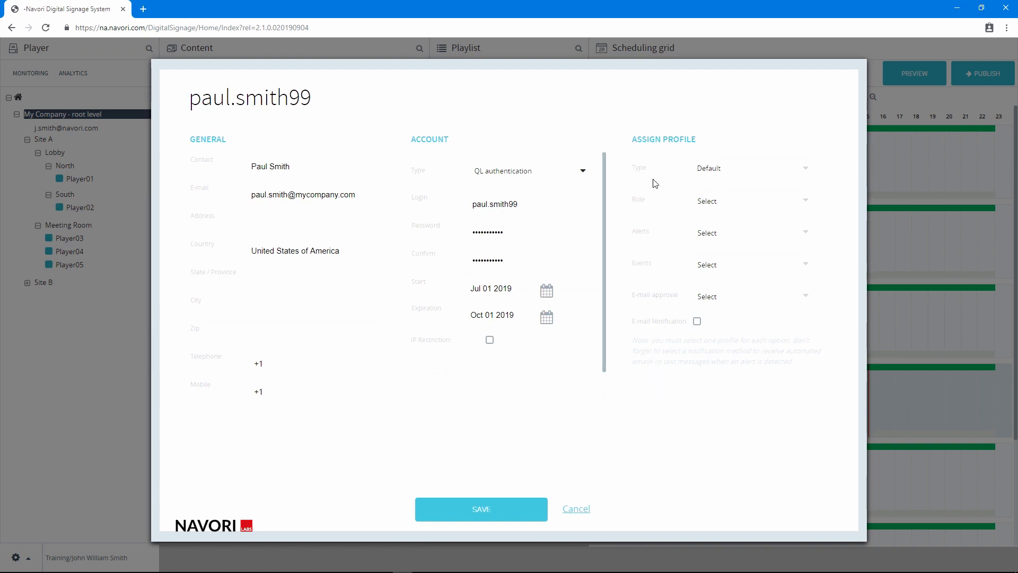
Step: Keep the profile type as Default and assign the Power user role to the new account
{"action": "left_click", "coordinate": [780, 176]}
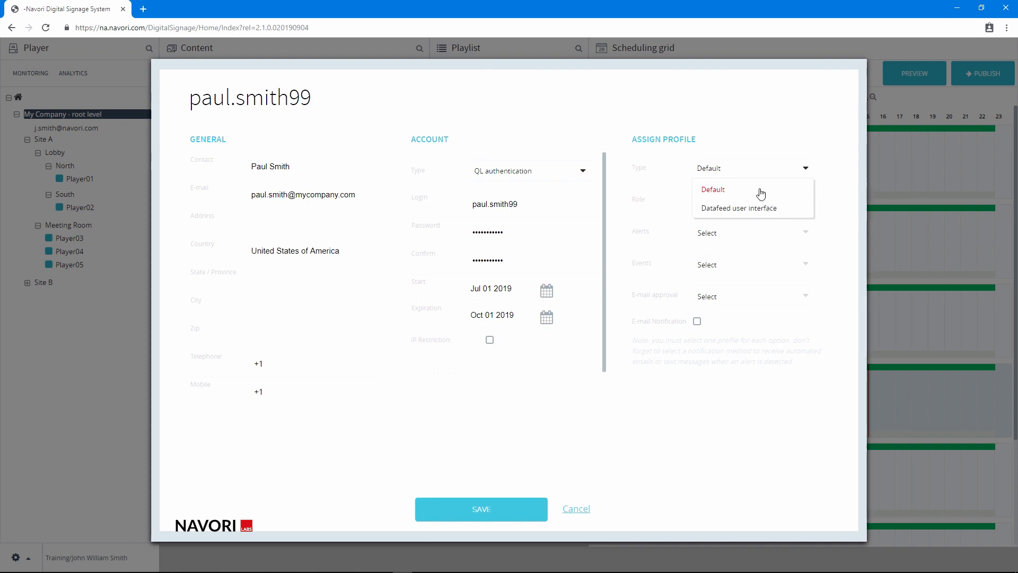
{"action": "left_click", "coordinate": [761, 190]}
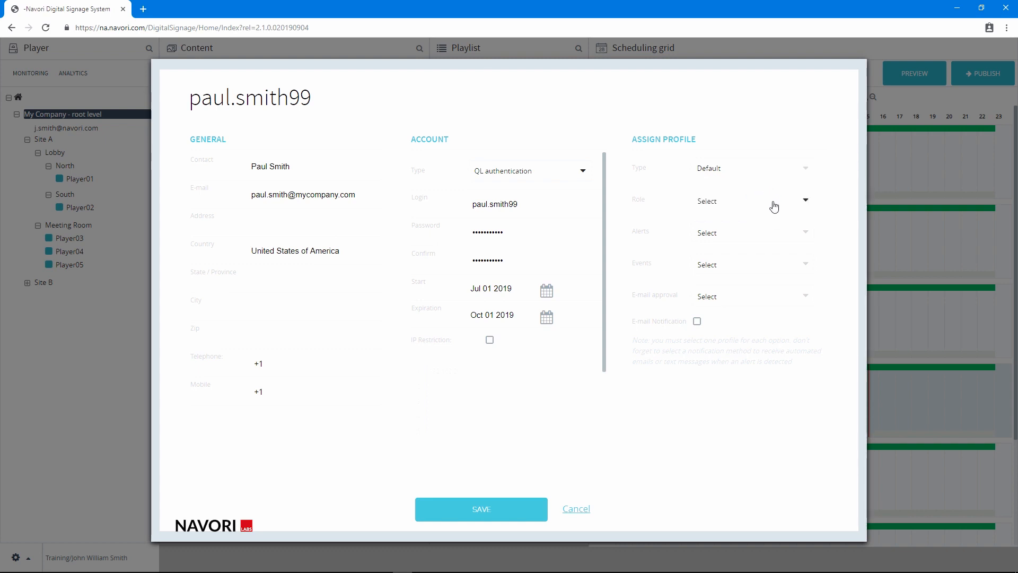
{"action": "left_click", "coordinate": [774, 207]}
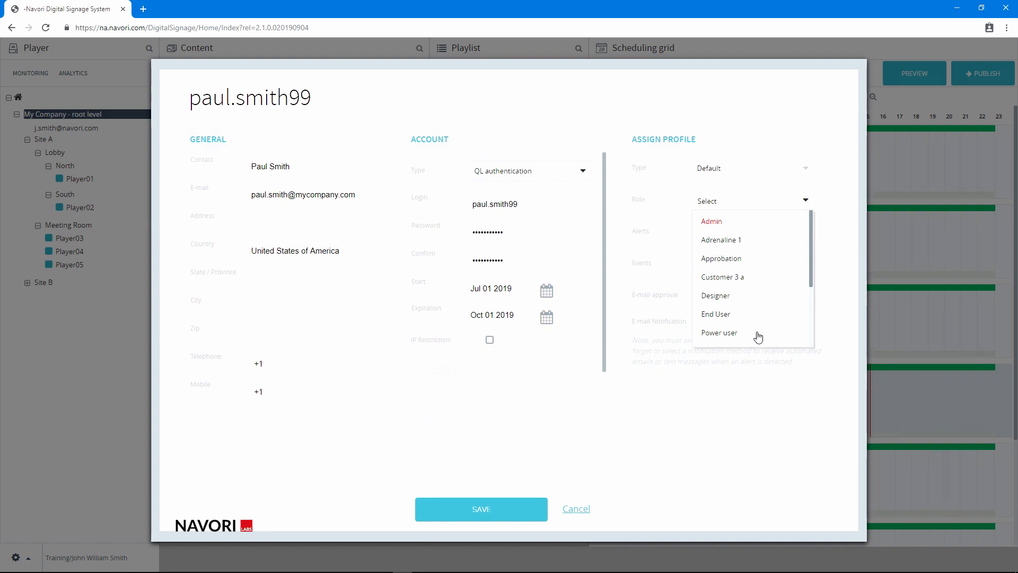
{"action": "left_click", "coordinate": [758, 337]}
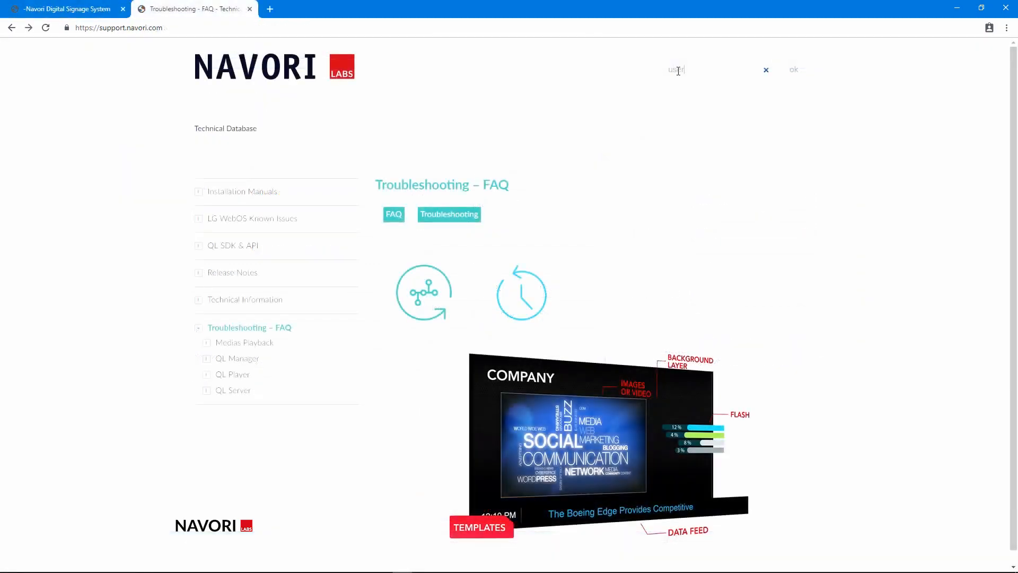
Step: Search the Navori support site for roles and read the user role profiles article
{"action": "type", "text": "roles"}
{"action": "key", "text": "Return"}
{"action": "left_click", "coordinate": [589, 150]}
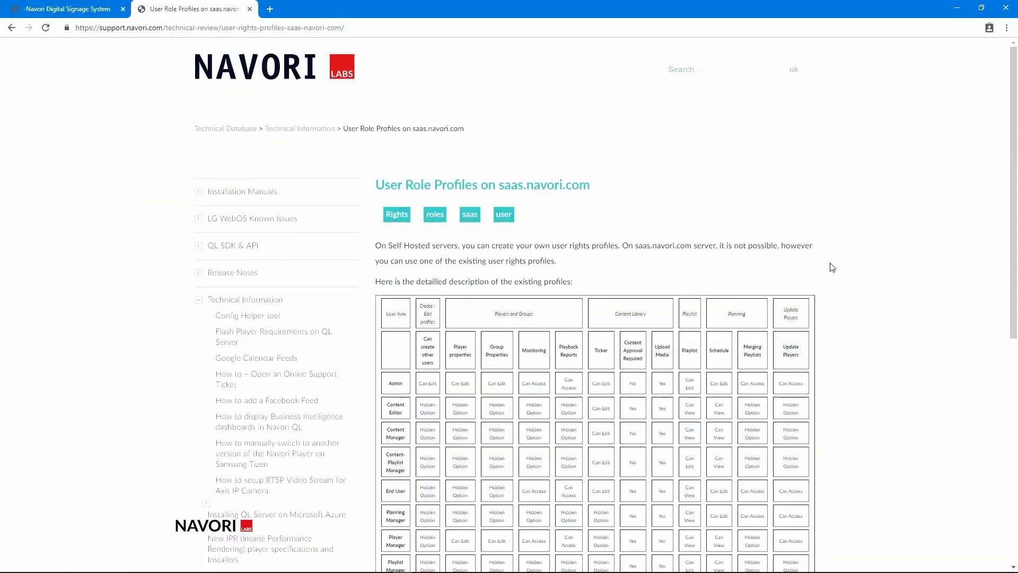
{"action": "scroll", "coordinate": [832, 267], "scroll_direction": "down", "scroll_amount": 2}
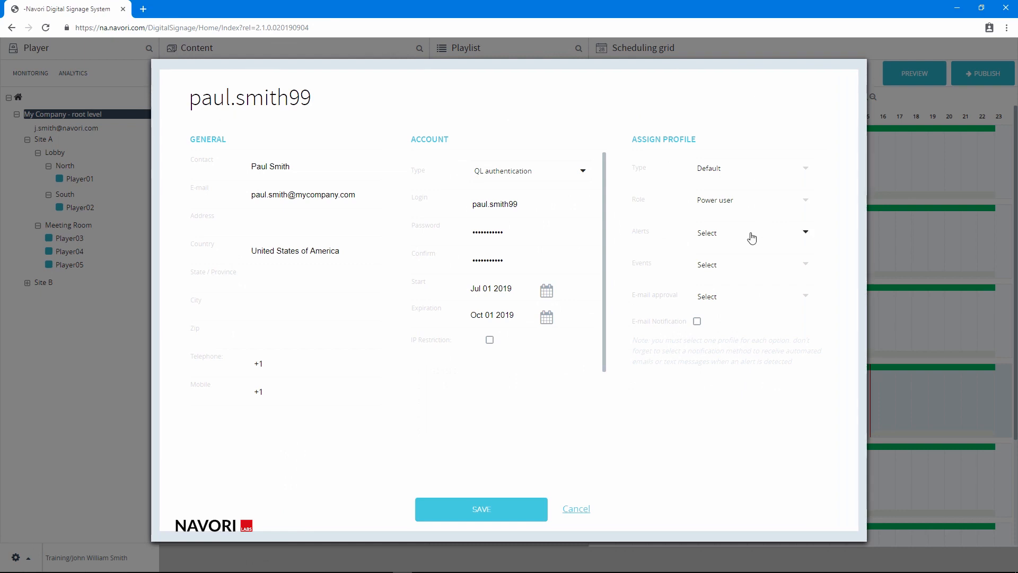
Step: Set the profile's alerts to Technical Alerts and its events to Management Events
{"action": "left_click", "coordinate": [751, 237]}
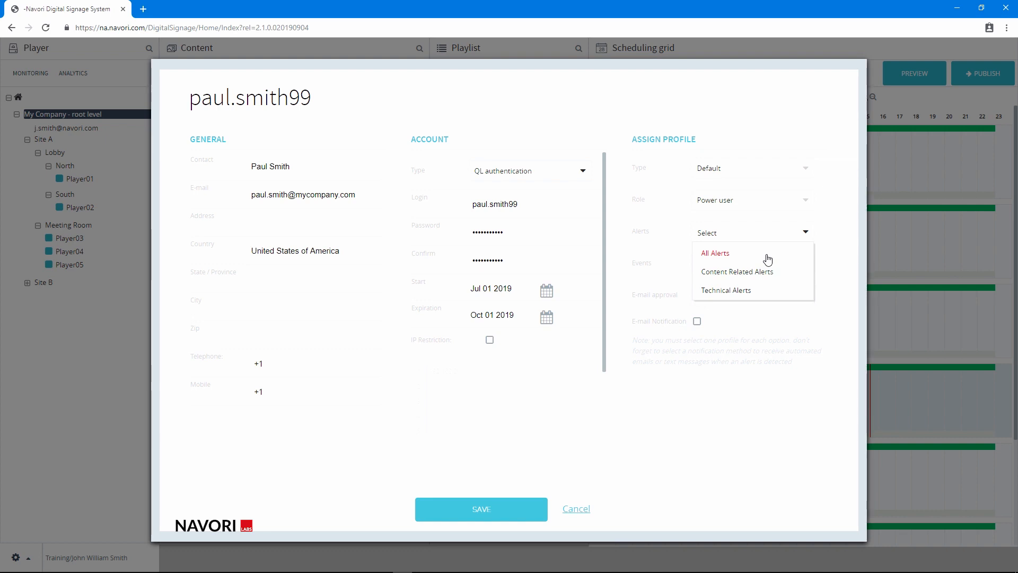
{"action": "left_click", "coordinate": [774, 295]}
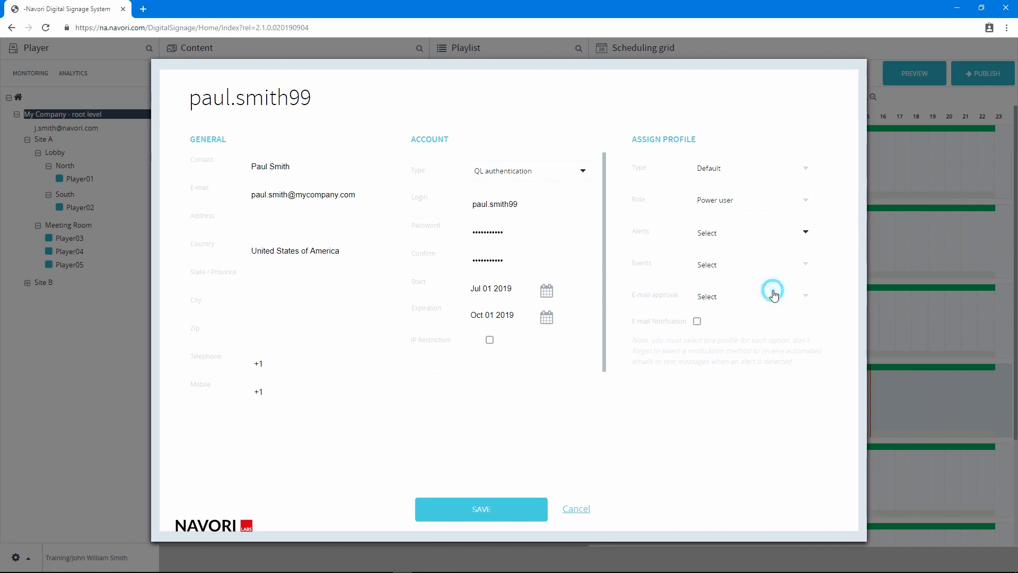
{"action": "left_click", "coordinate": [748, 270]}
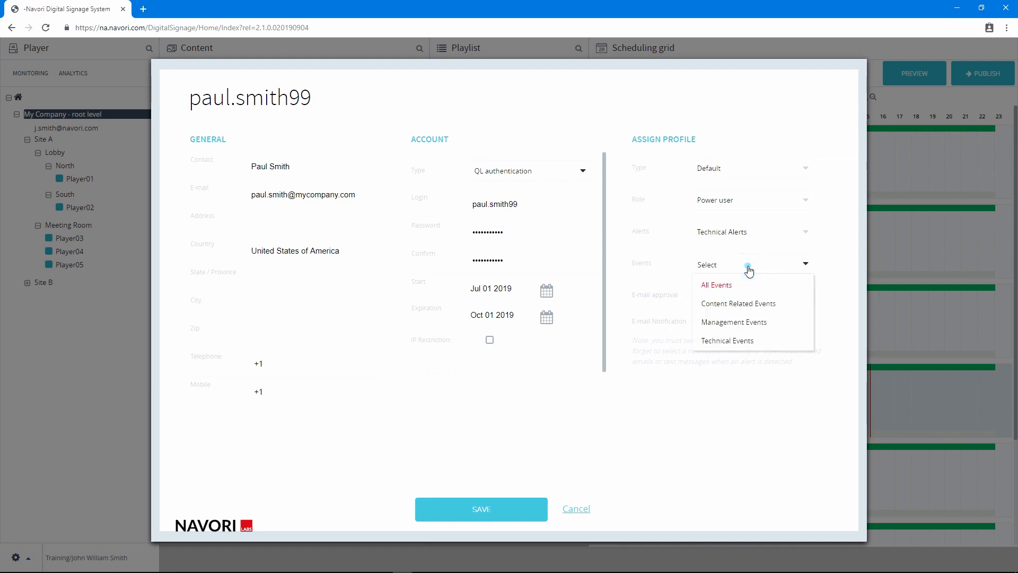
{"action": "left_click", "coordinate": [761, 324]}
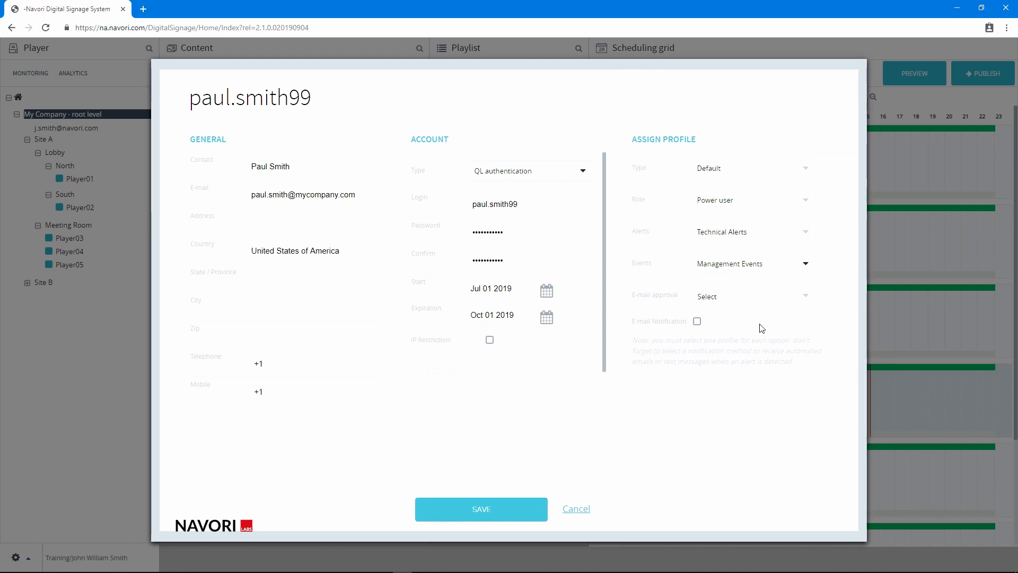
Step: Set e-mail approval to the administrator's e-mail address and enable e-mail notification
{"action": "left_click", "coordinate": [733, 302]}
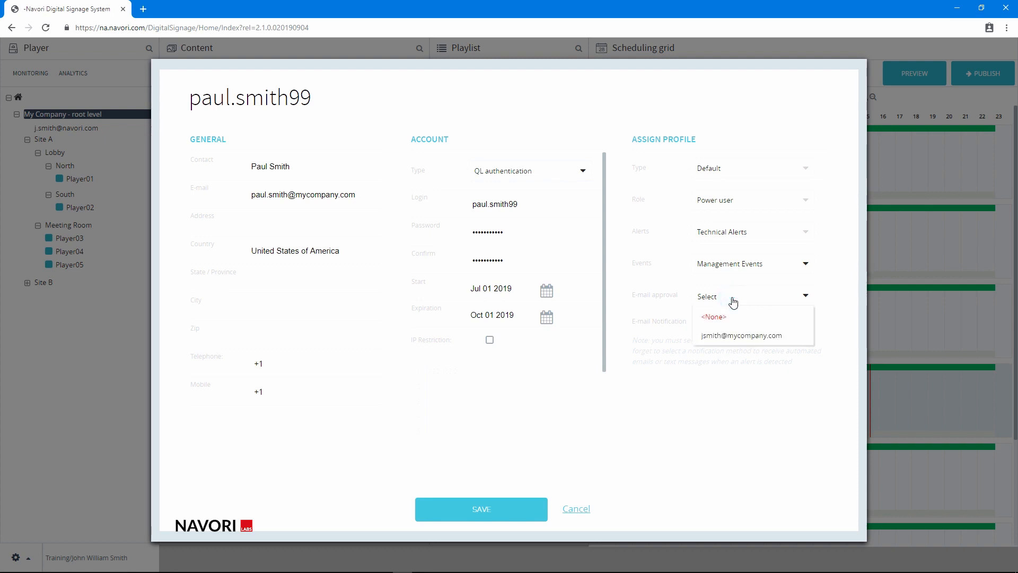
{"action": "left_click", "coordinate": [763, 340]}
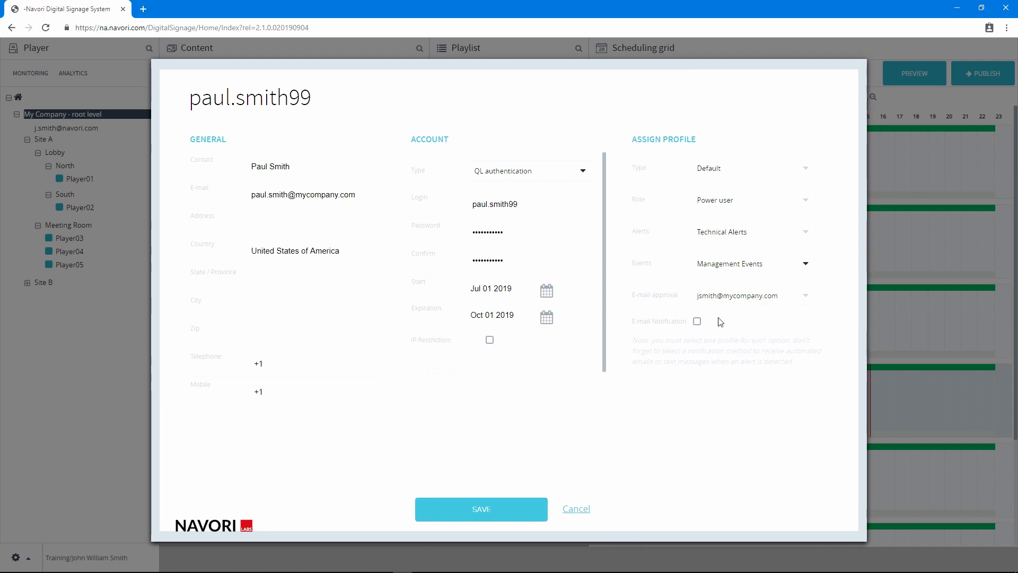
{"action": "left_click", "coordinate": [697, 321]}
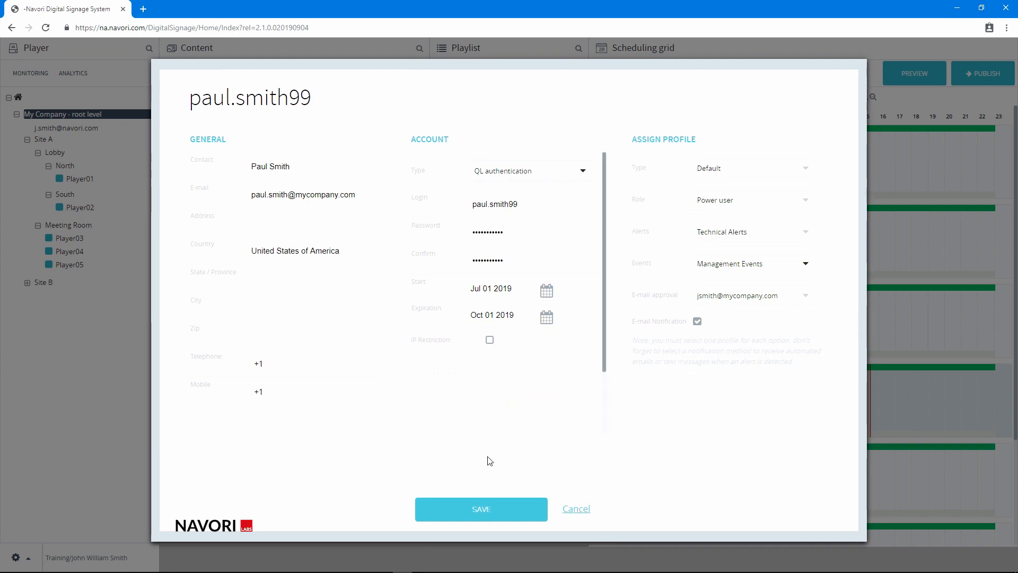
Step: Save the new user and confirm the save by entering your own user password
{"action": "left_click", "coordinate": [476, 505]}
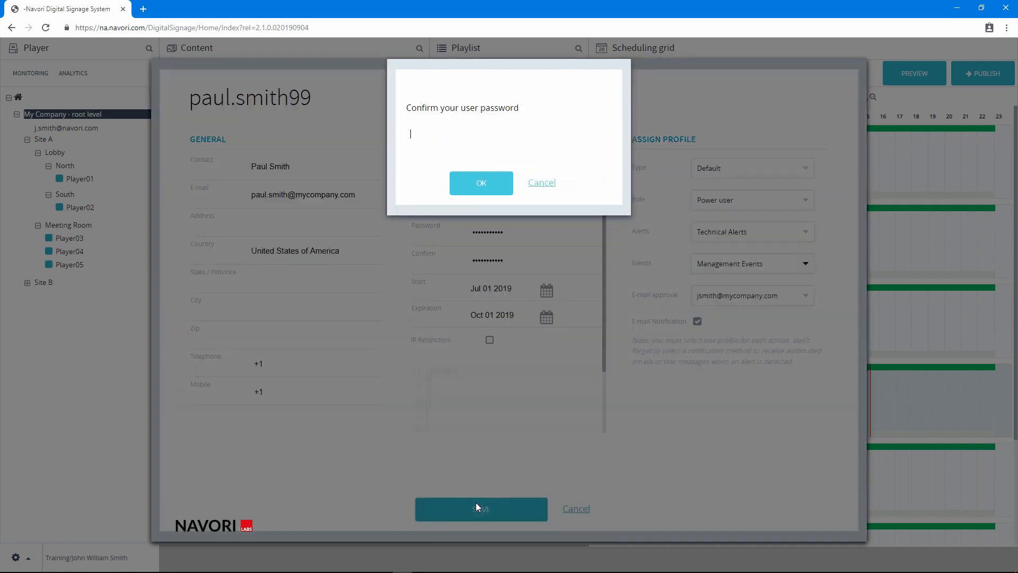
{"action": "type", "text": "•••••••"}
{"action": "left_click", "coordinate": [479, 182]}
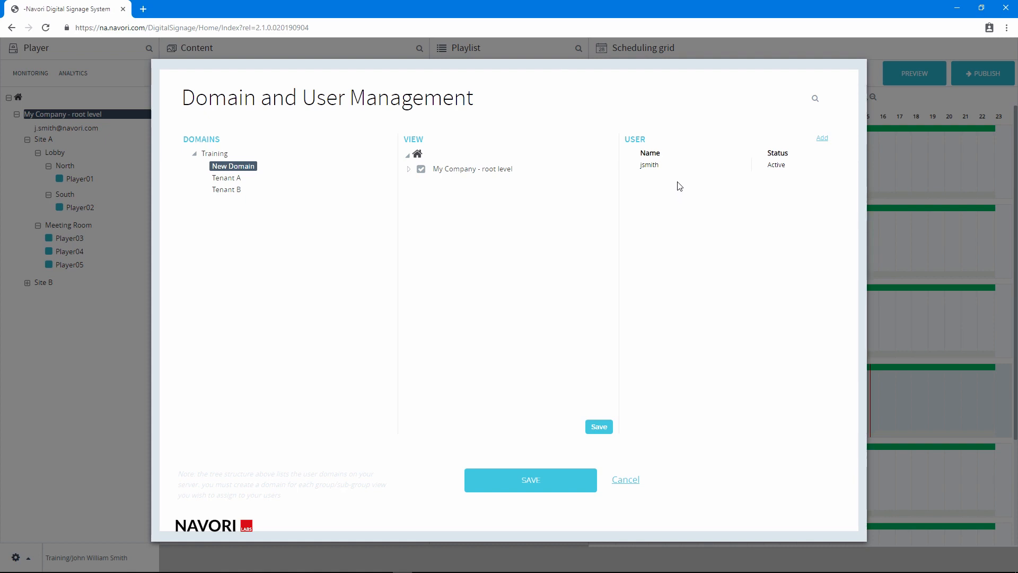
Step: Reopen the new user in New Domain, change its role to Admin, and save the user and domain settings
{"action": "left_click", "coordinate": [243, 166]}
{"action": "left_click", "coordinate": [717, 167]}
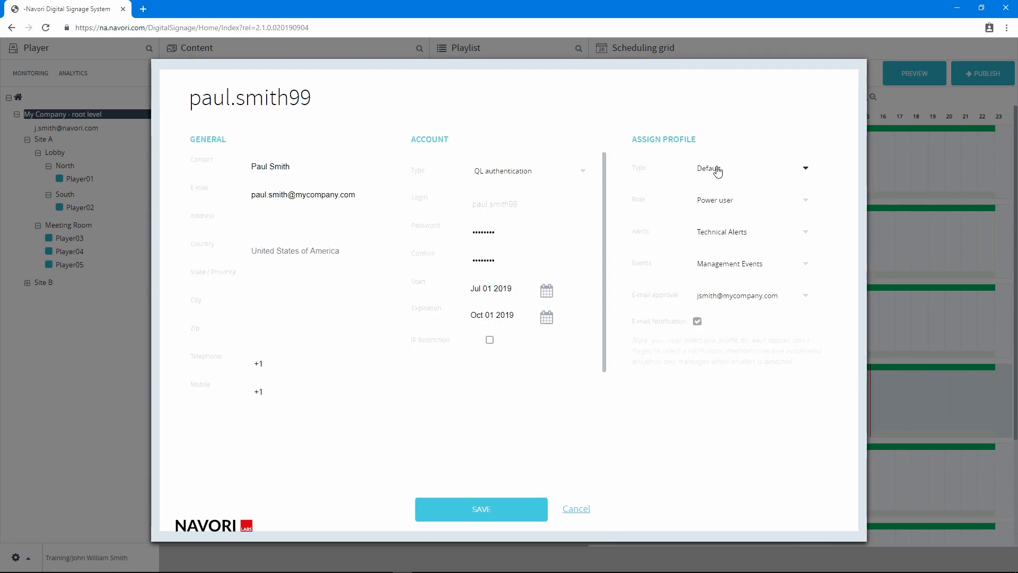
{"action": "left_click", "coordinate": [764, 202]}
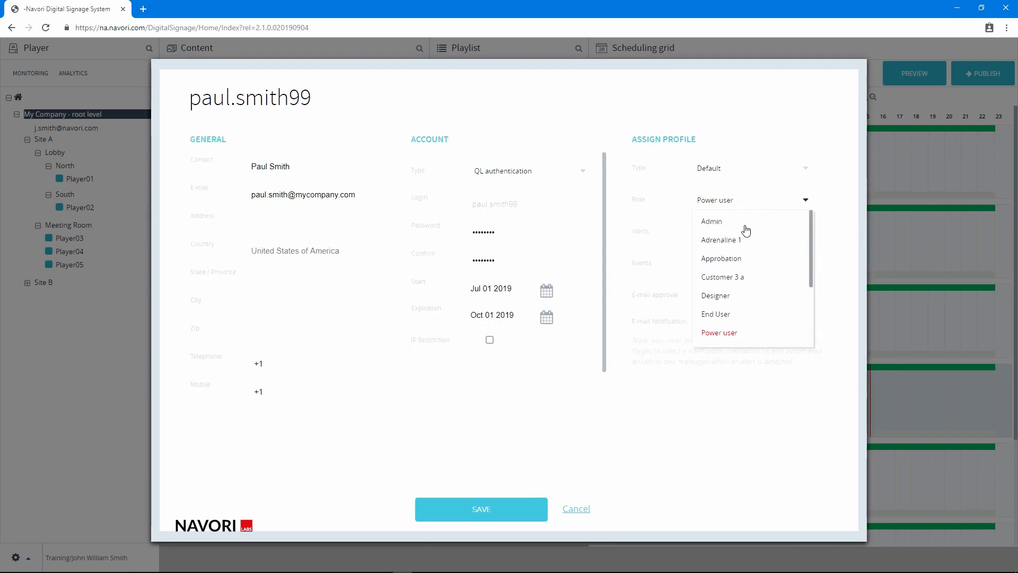
{"action": "left_click", "coordinate": [745, 228]}
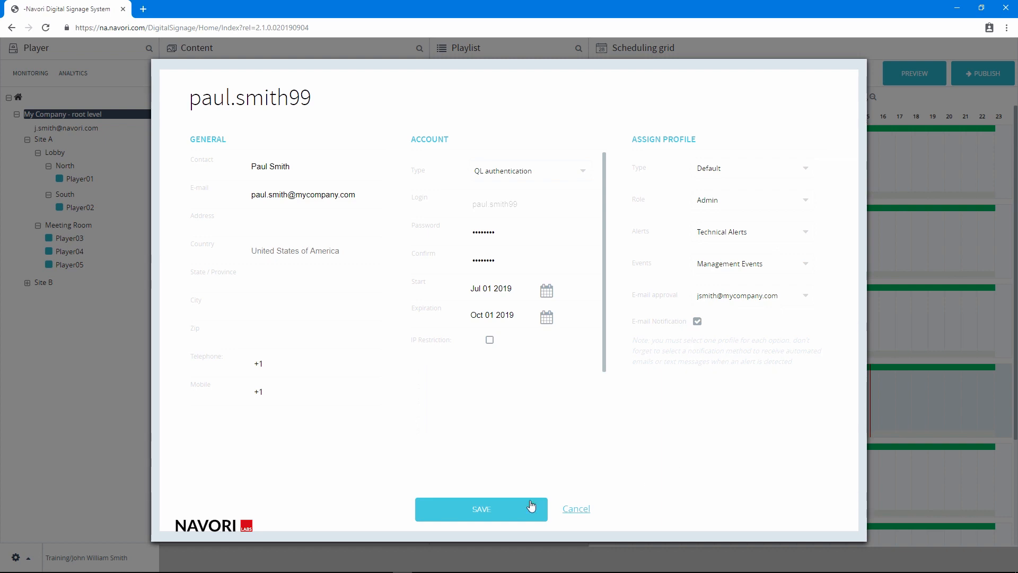
{"action": "left_click", "coordinate": [489, 509]}
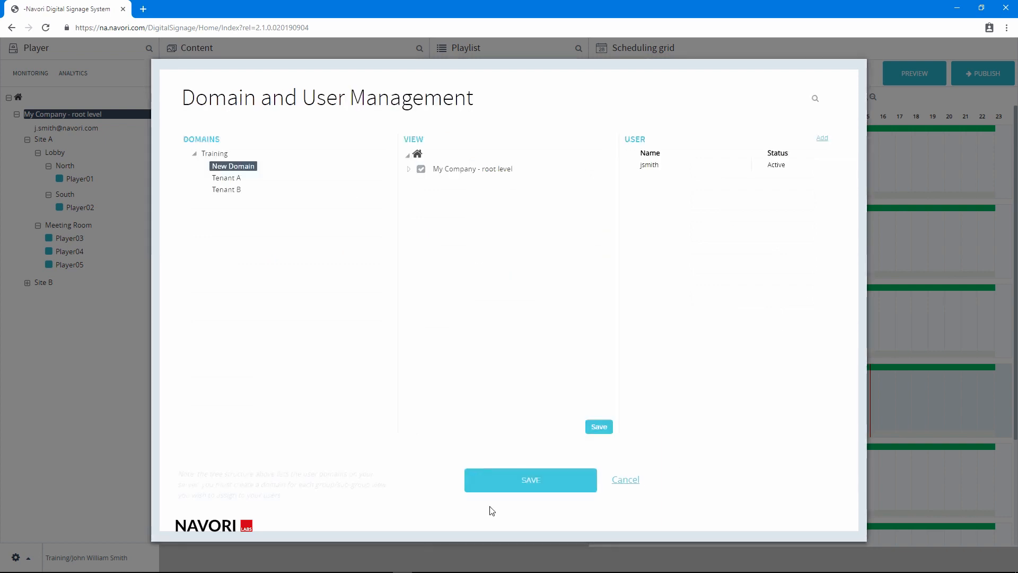
{"action": "left_click", "coordinate": [520, 479]}
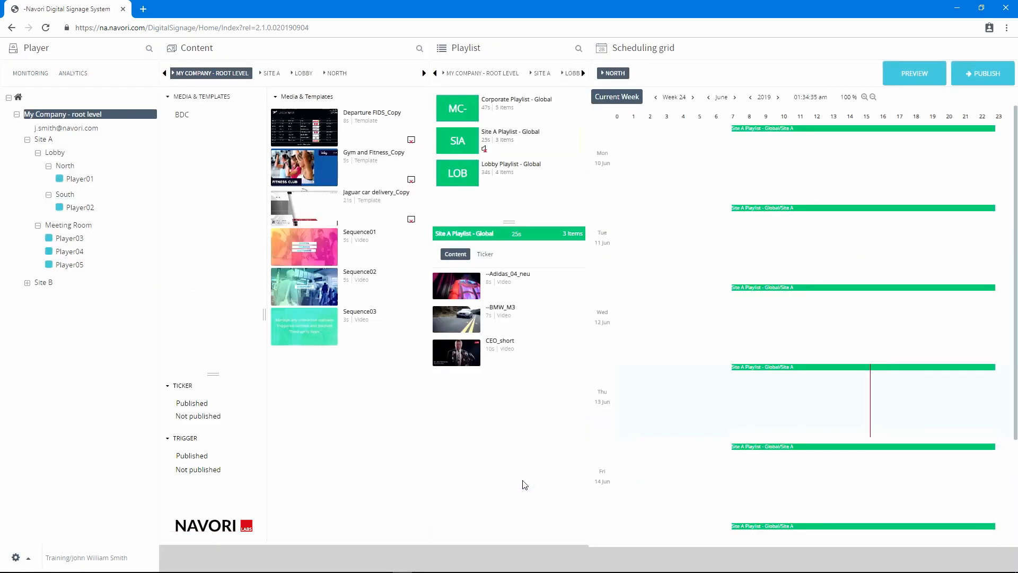
Step: Open My Account and insert the middle name into the contact name
{"action": "left_click", "coordinate": [16, 557]}
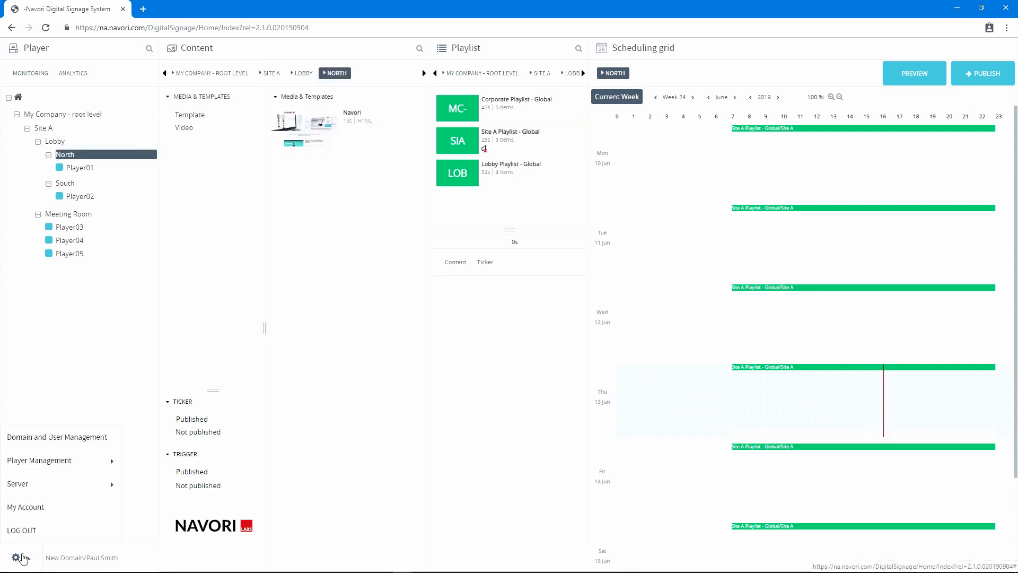
{"action": "left_click", "coordinate": [44, 501]}
{"action": "left_click", "coordinate": [271, 195]}
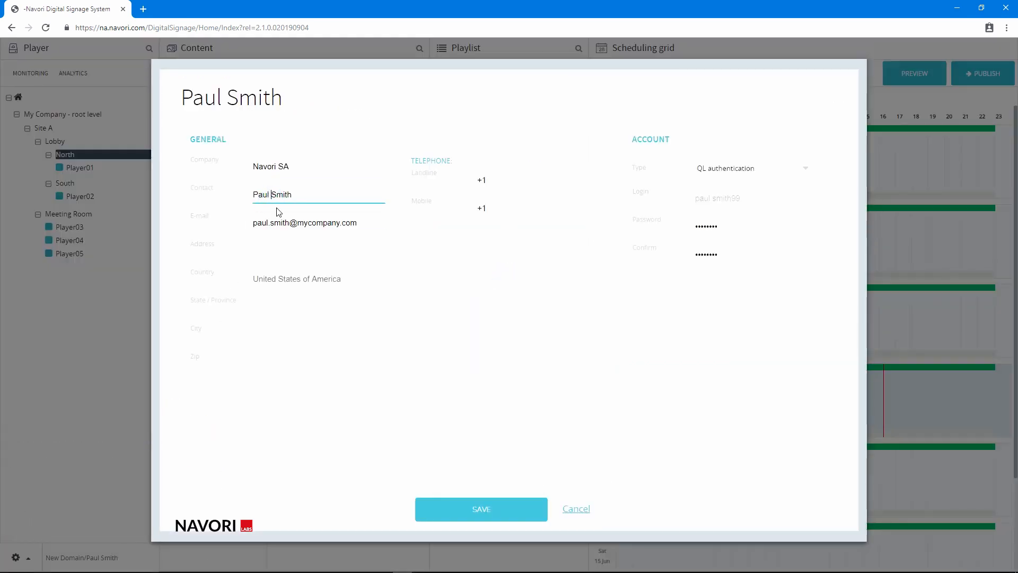
{"action": "type", "text": "William"}
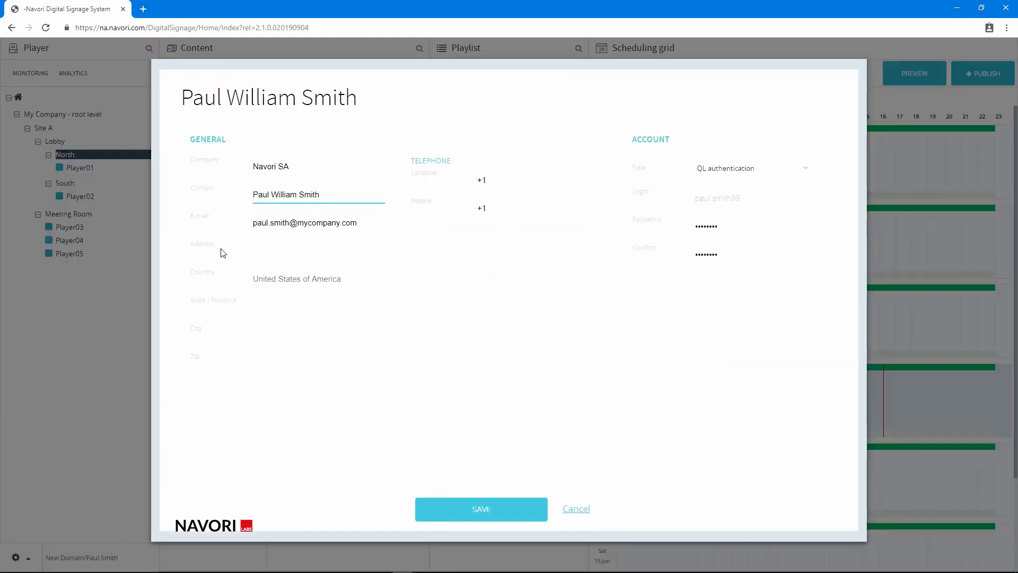
Step: Fill in the state/province and city fields of the account details
{"action": "left_click", "coordinate": [267, 305]}
{"action": "left_click", "coordinate": [265, 333]}
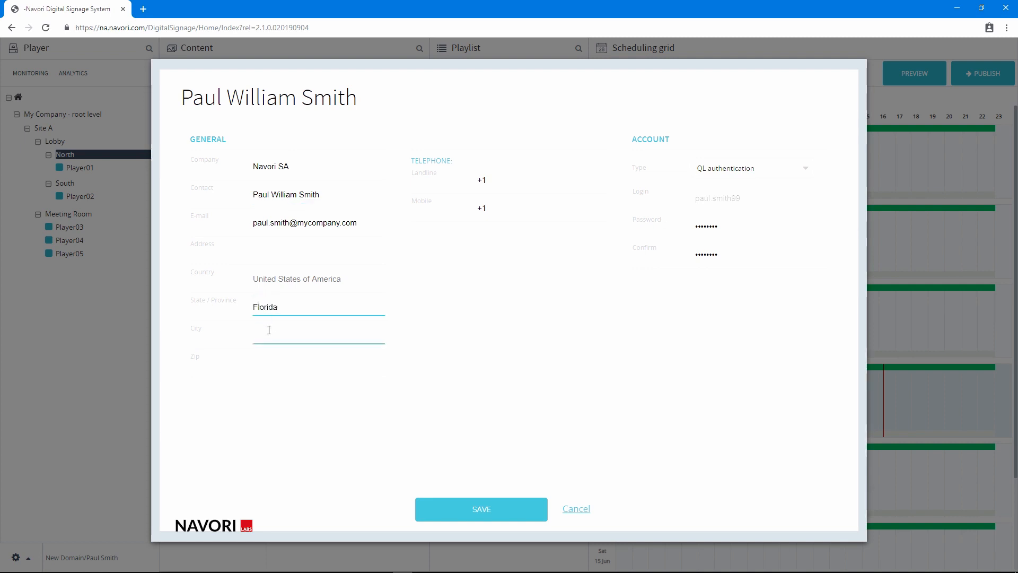
{"action": "type", "text": "Boca Raton"}
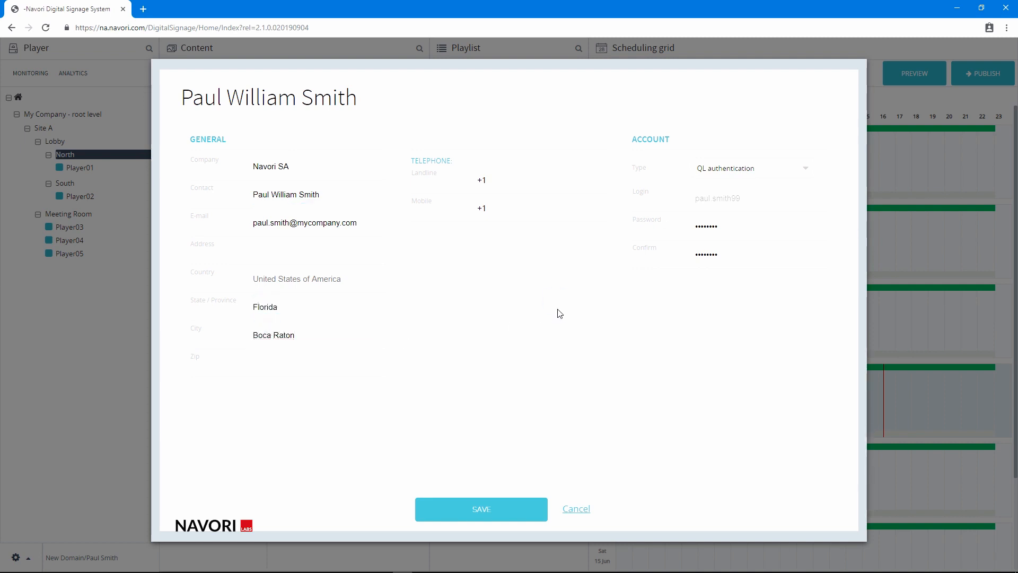
Step: Enter a new account password in both password fields, save, and confirm with the user password
{"action": "left_click", "coordinate": [660, 225]}
{"action": "type", "text": "••••"}
{"action": "left_click", "coordinate": [680, 254]}
{"action": "type", "text": "••••••••"}
{"action": "left_click", "coordinate": [480, 510]}
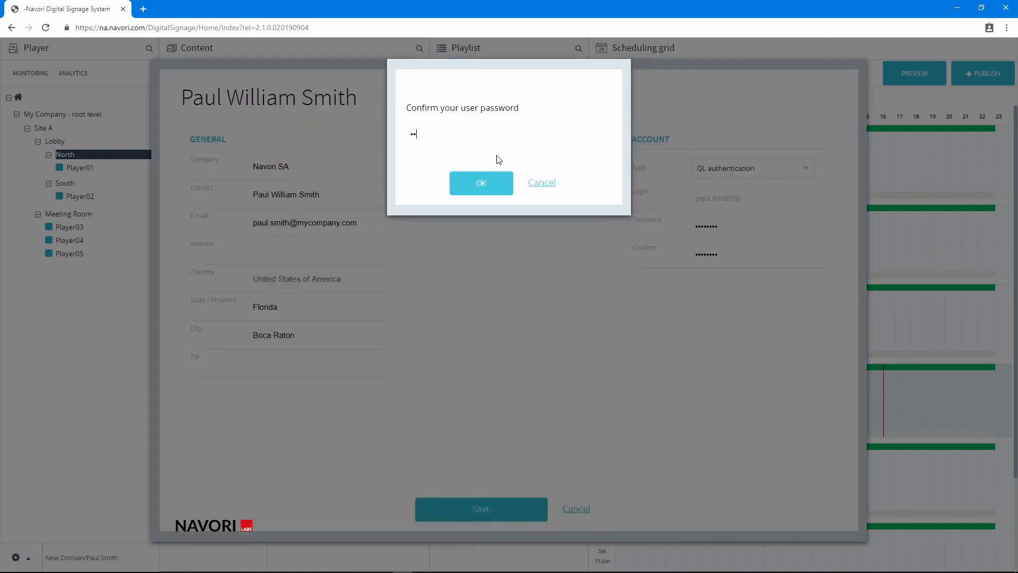
{"action": "left_click", "coordinate": [480, 180]}
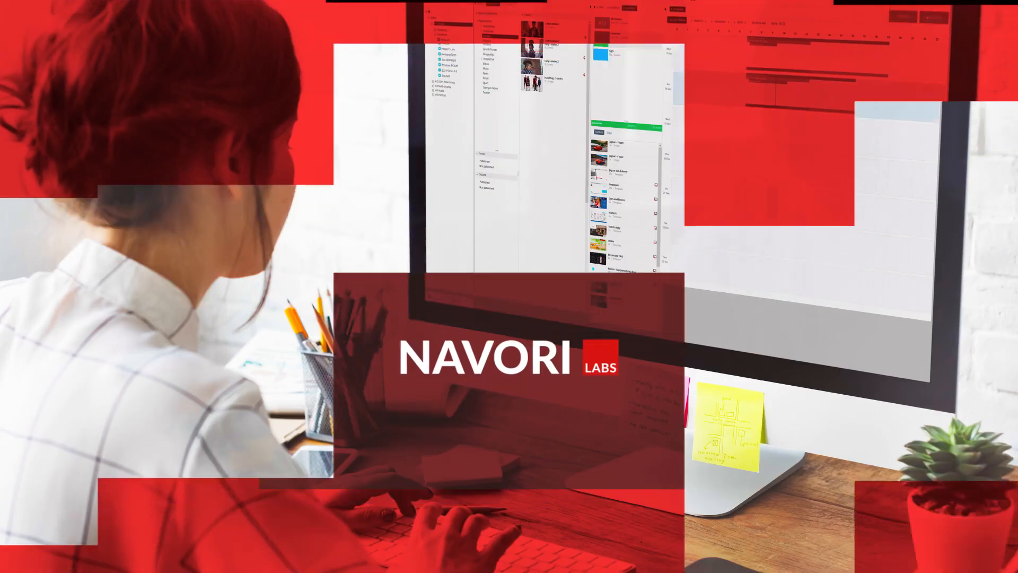